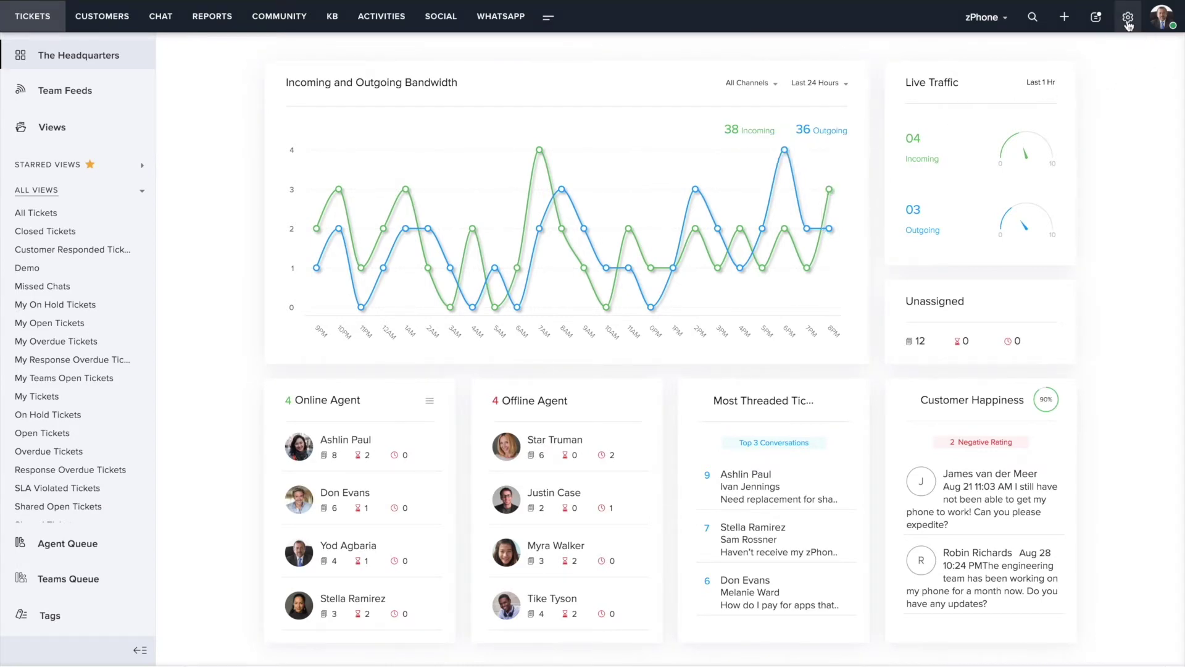
Step: Create supervisor rule 'Escalate Negative Long Open' with Calendar Hours and a description, then continue to criteria
click(1128, 25)
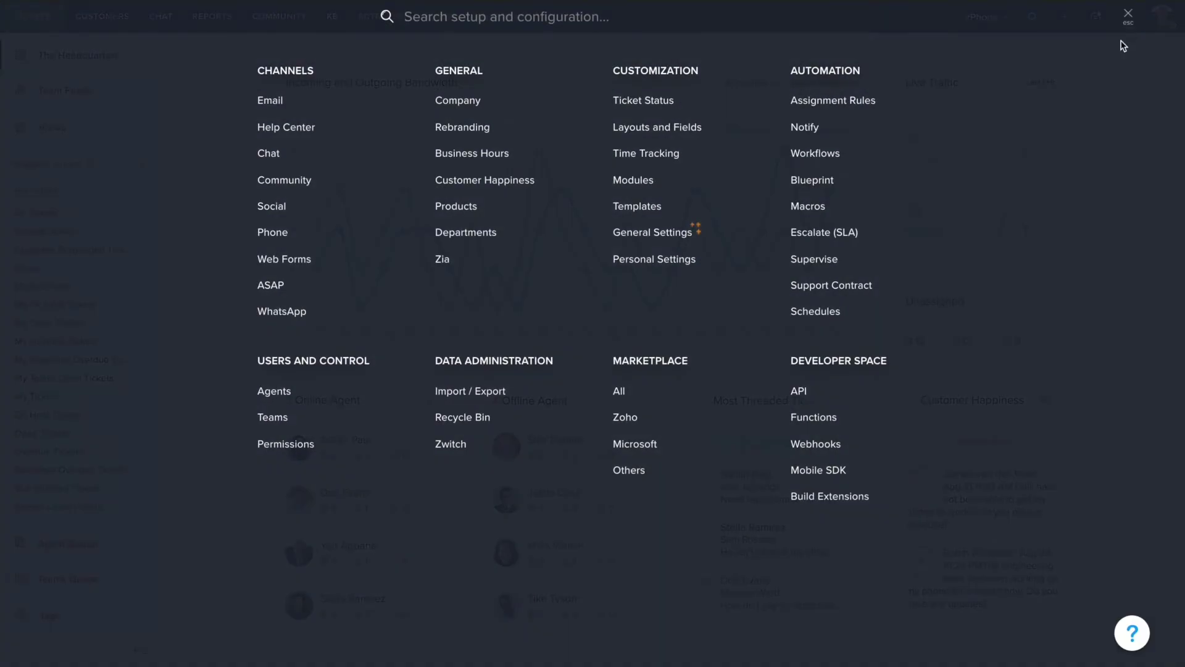
click(814, 261)
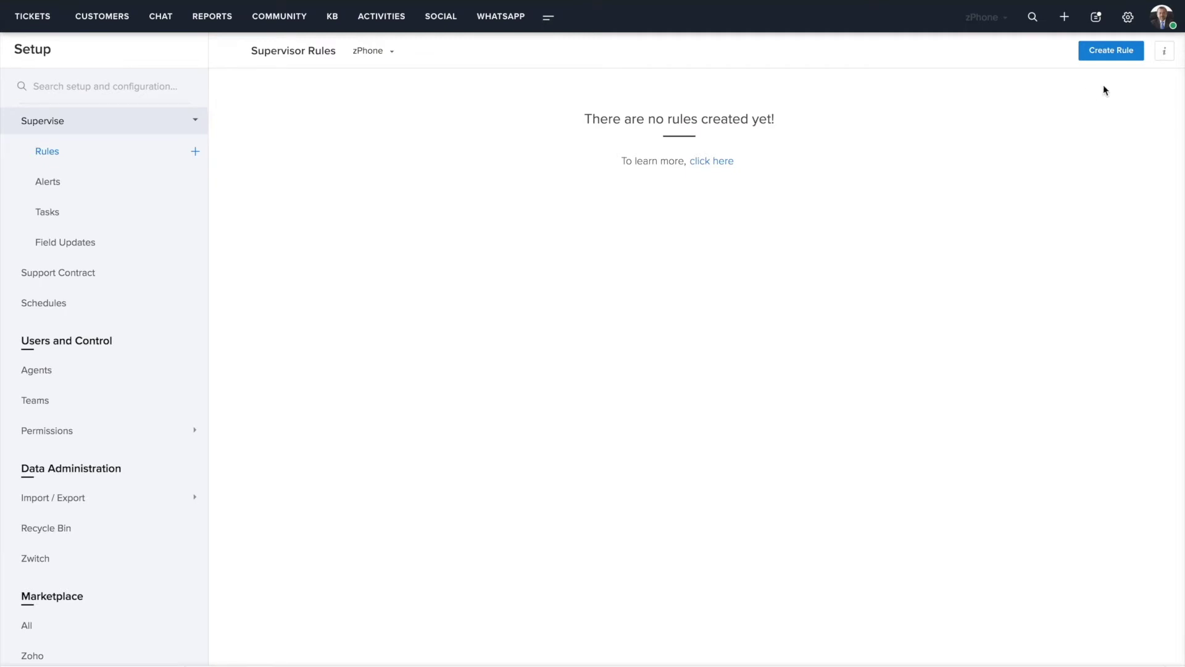
click(1112, 55)
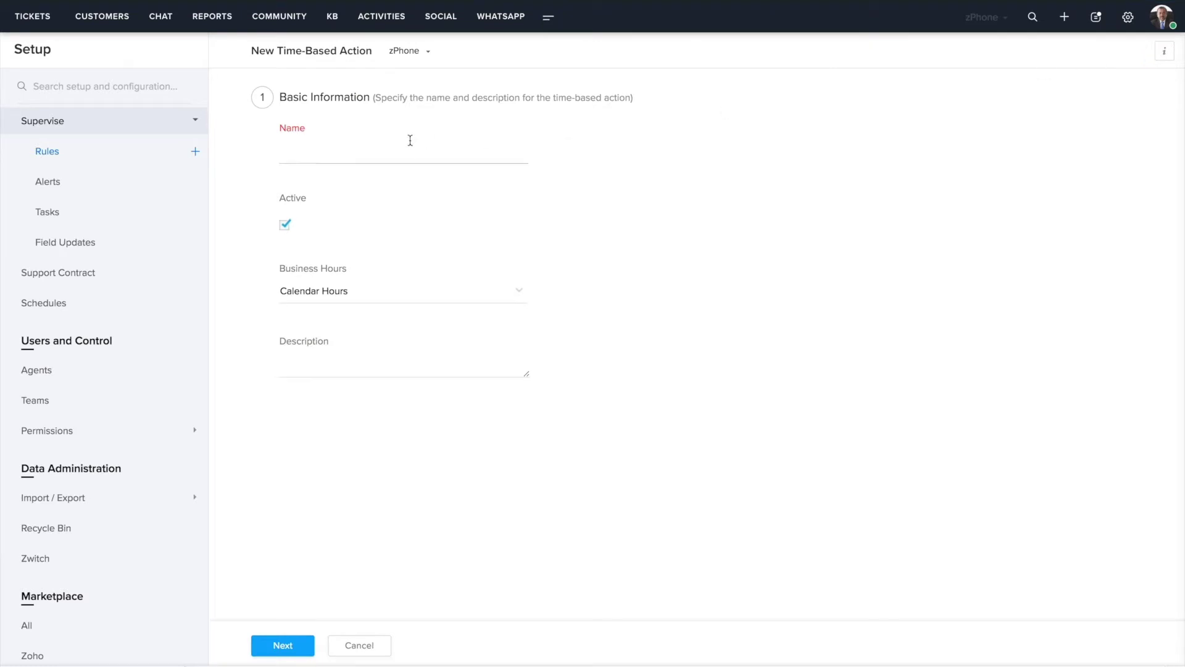
click(410, 140)
text(Escala)
text(te Negative )
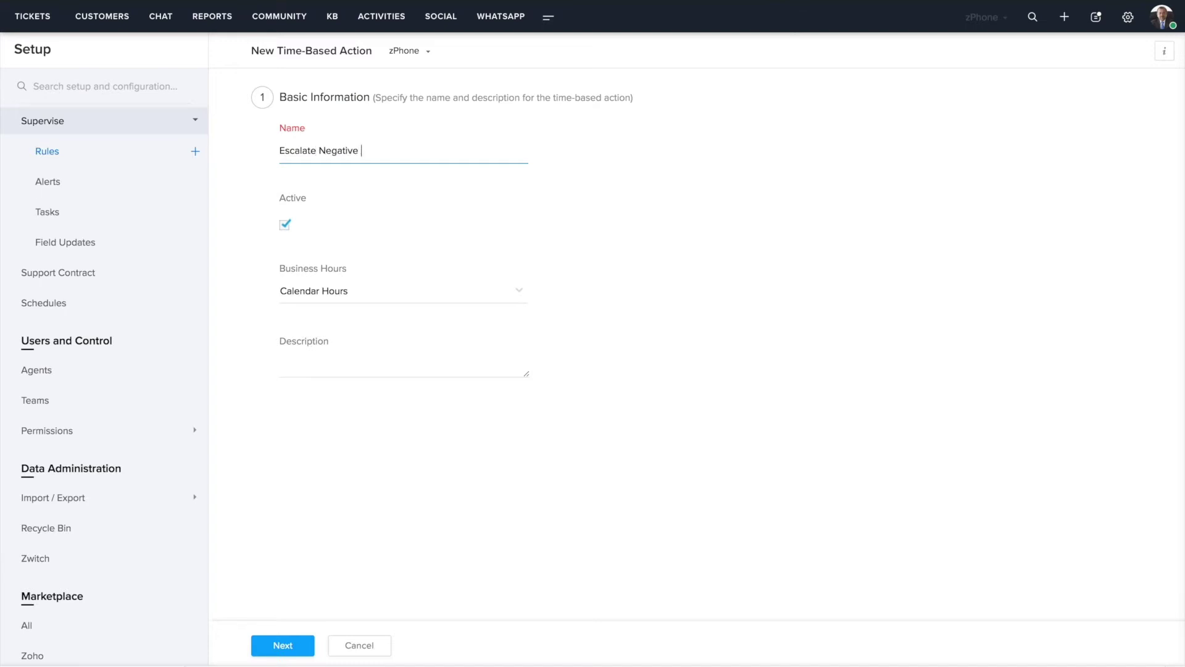
text(Long )
text(Open)
click(417, 299)
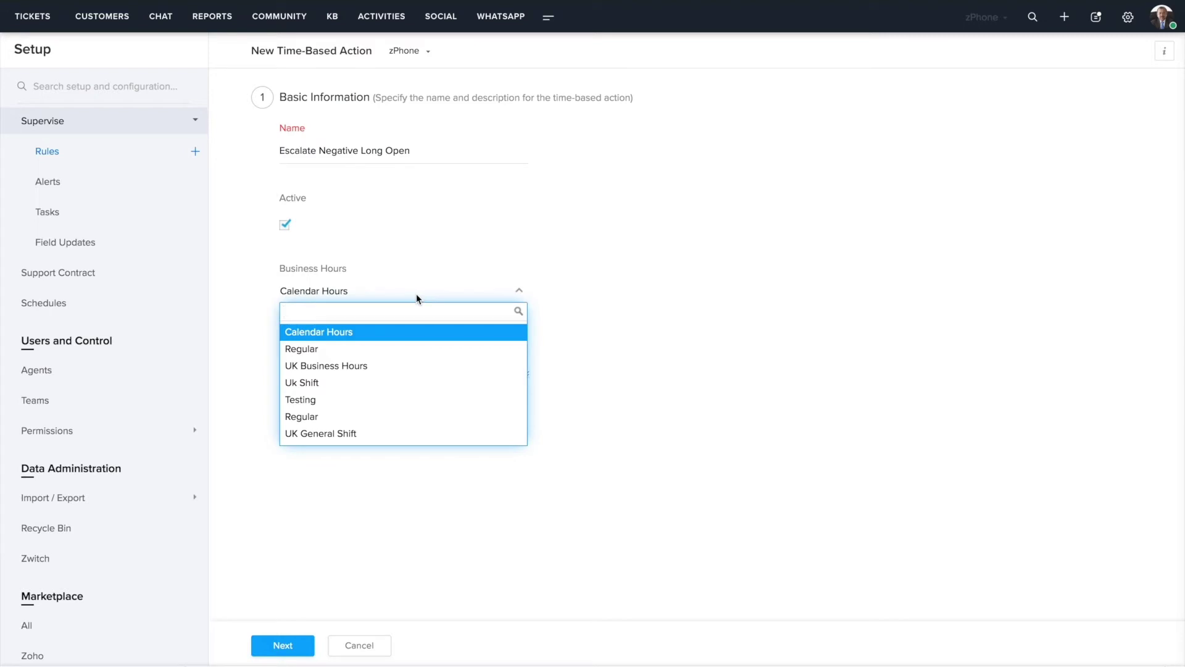
click(383, 334)
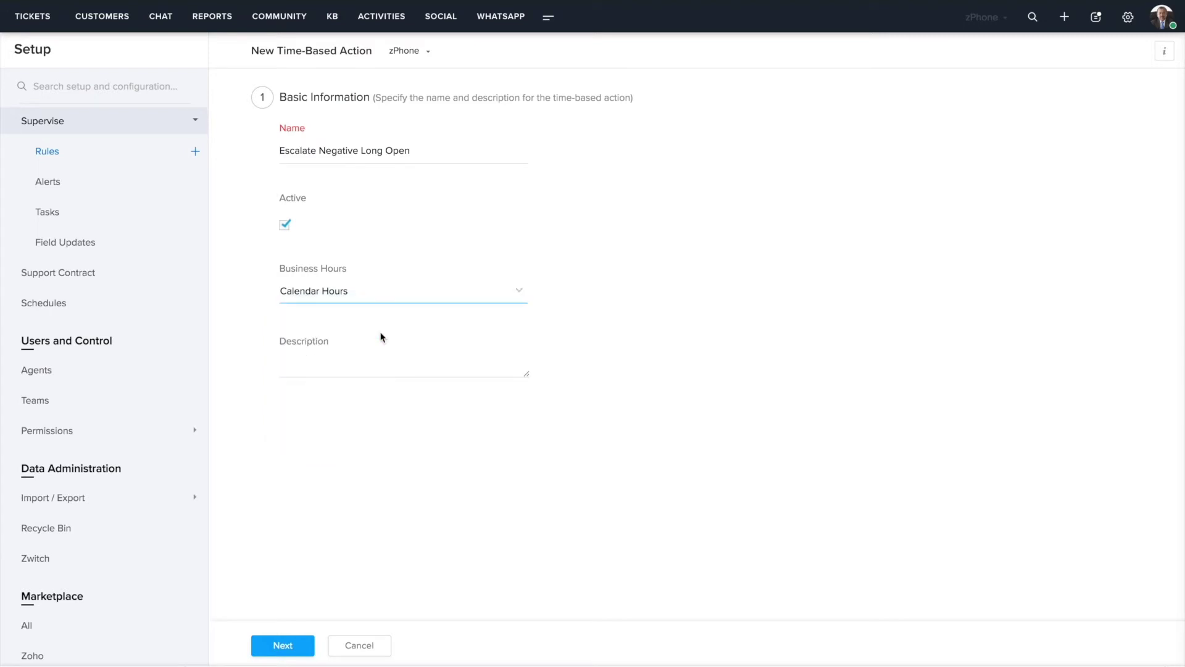
click(357, 362)
text(This rule escalates tickets that were created a few days ago but currently have a negative sentiment and notifies all the managers in the department via email.)
key(Return)
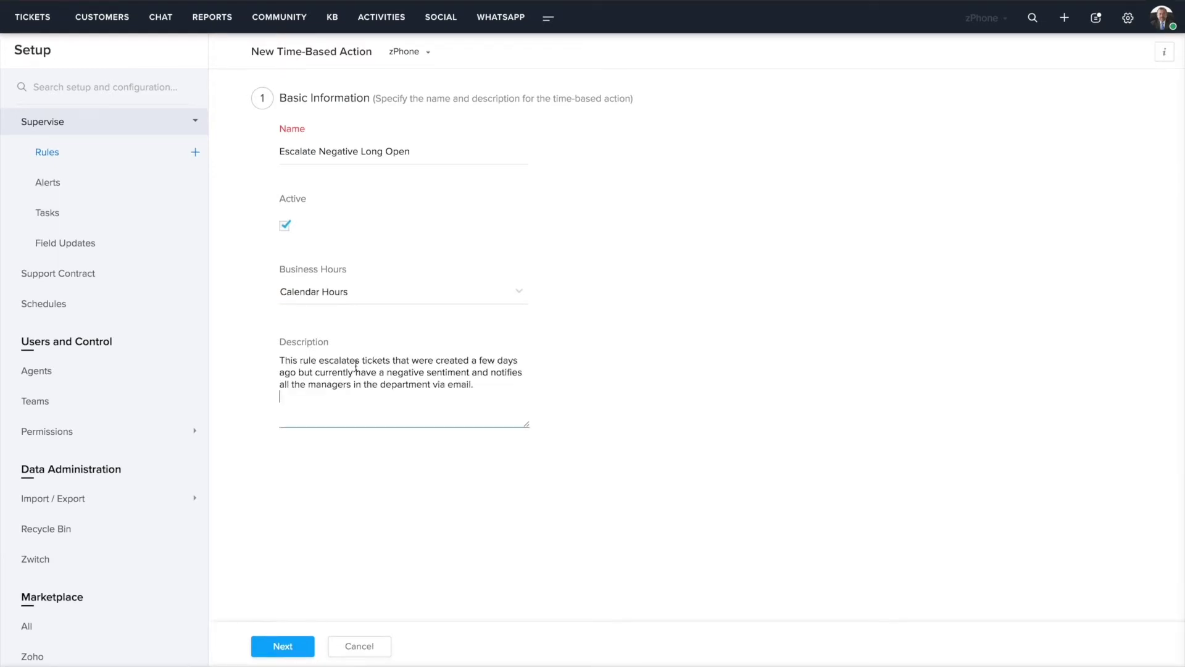
click(286, 646)
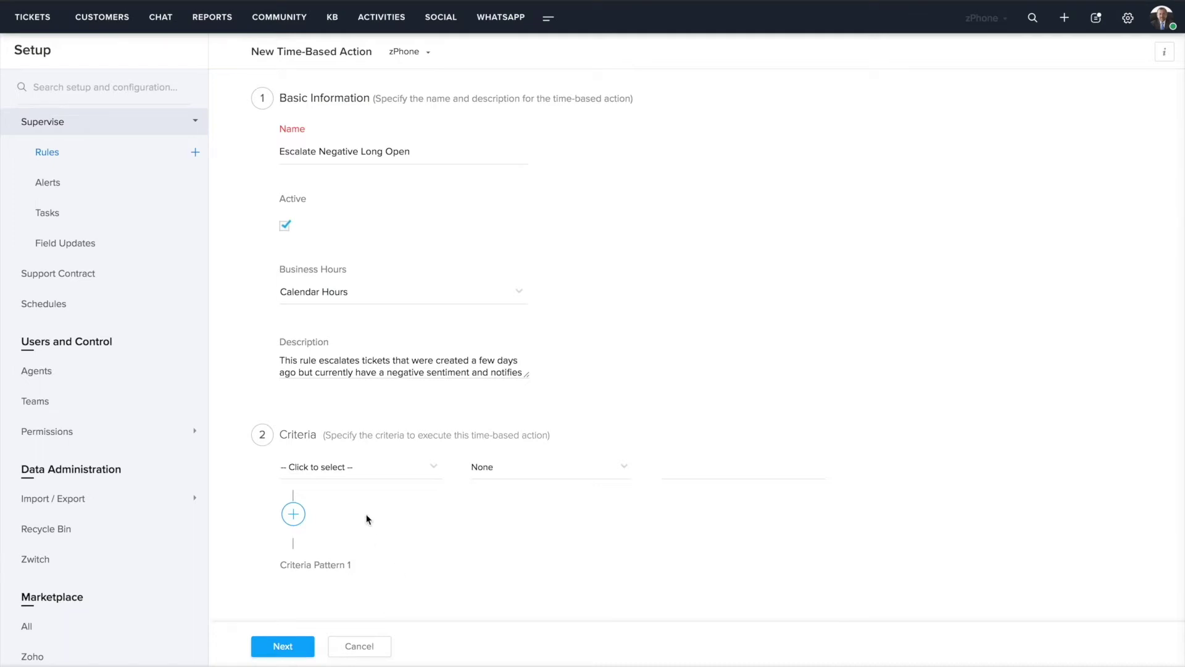
click(349, 471)
text(status)
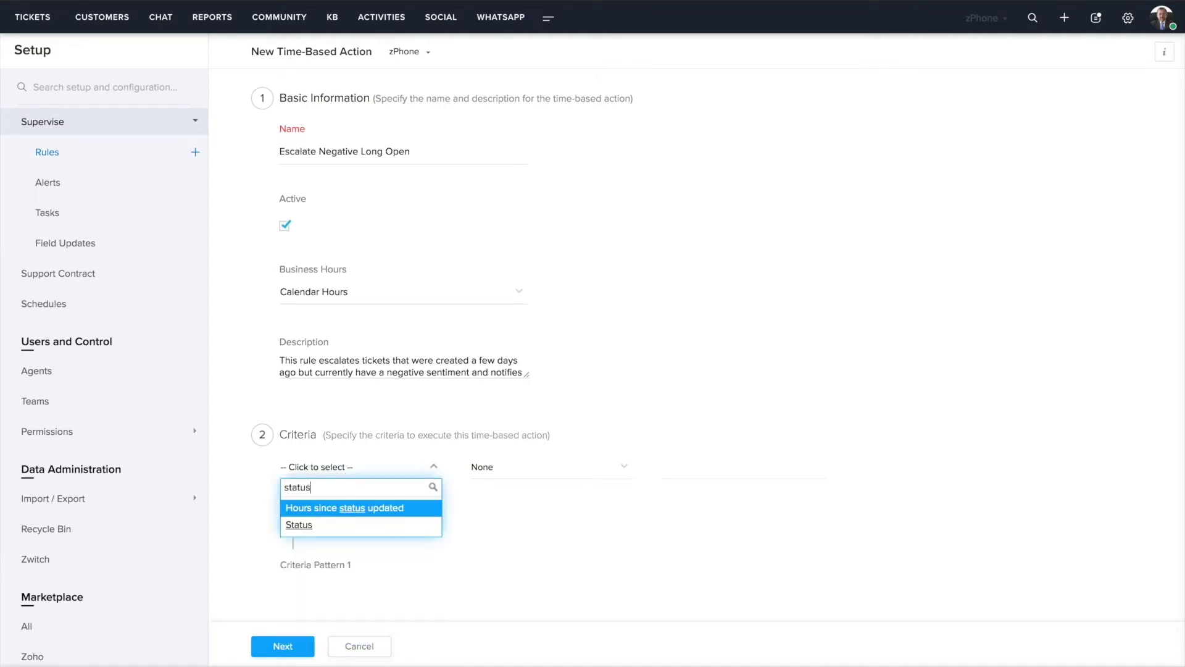
Step: Set the first criteria to Status is Open AND Sentiment is Negative
click(333, 523)
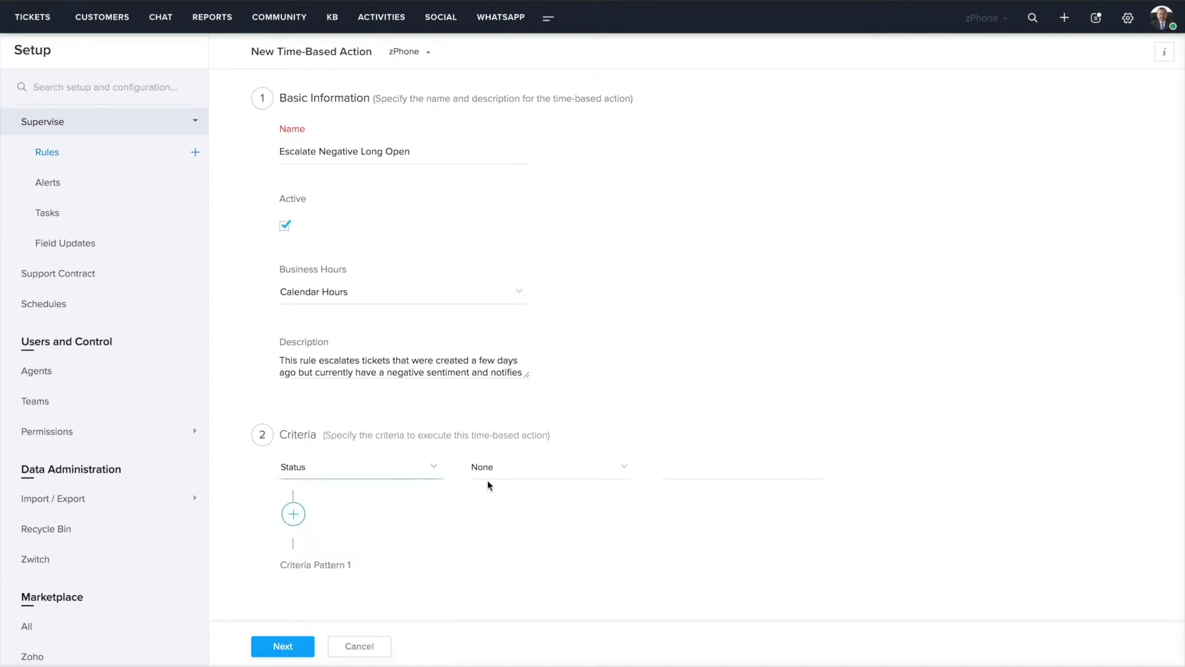
click(510, 473)
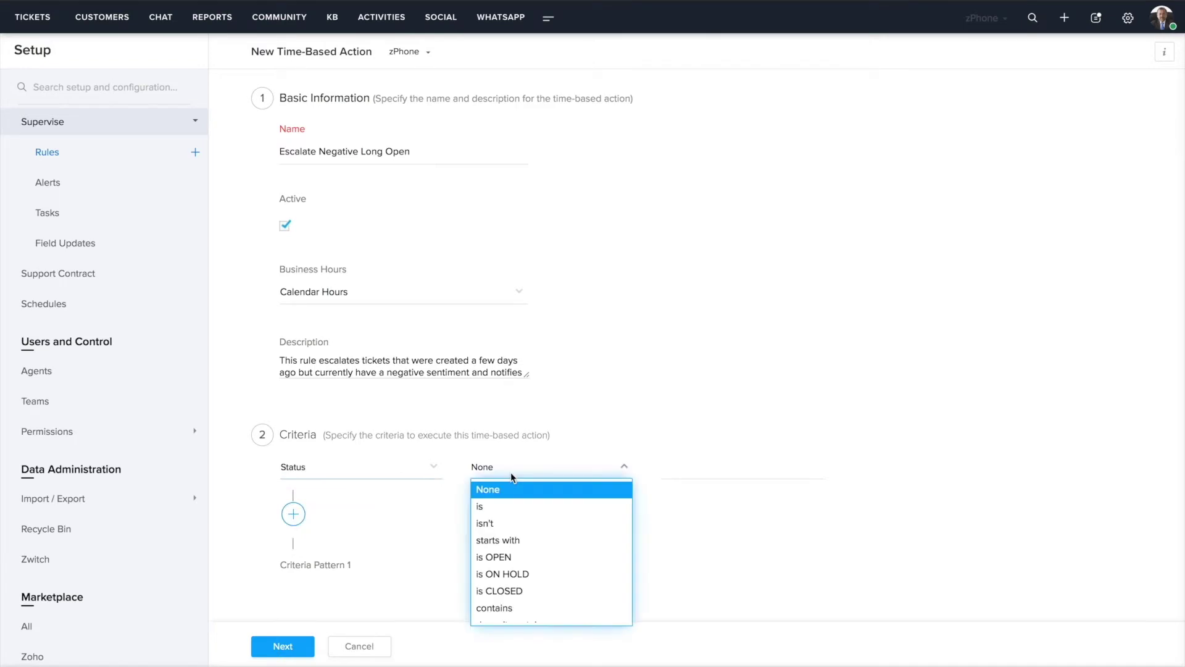
click(496, 559)
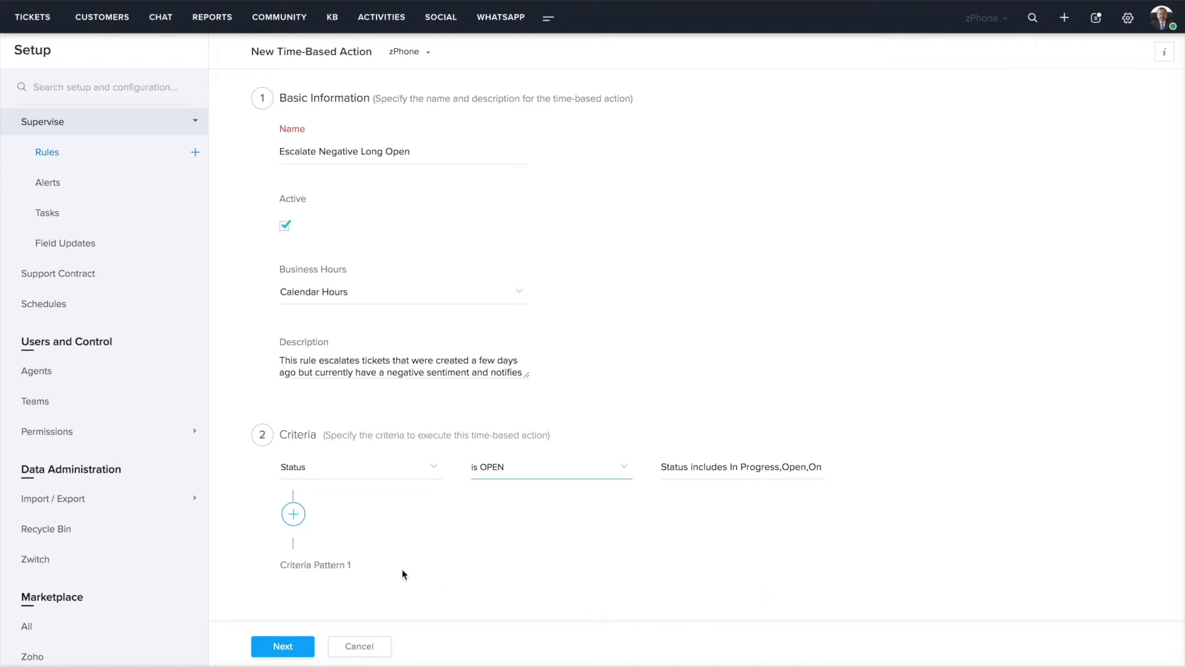
click(293, 514)
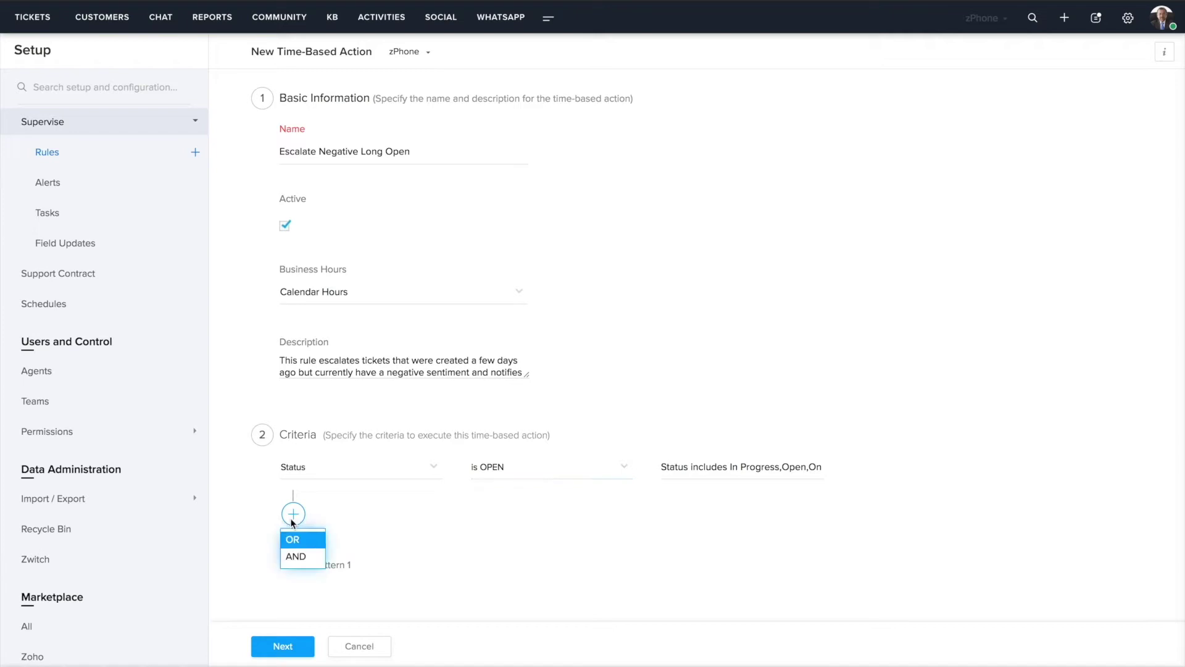
click(296, 557)
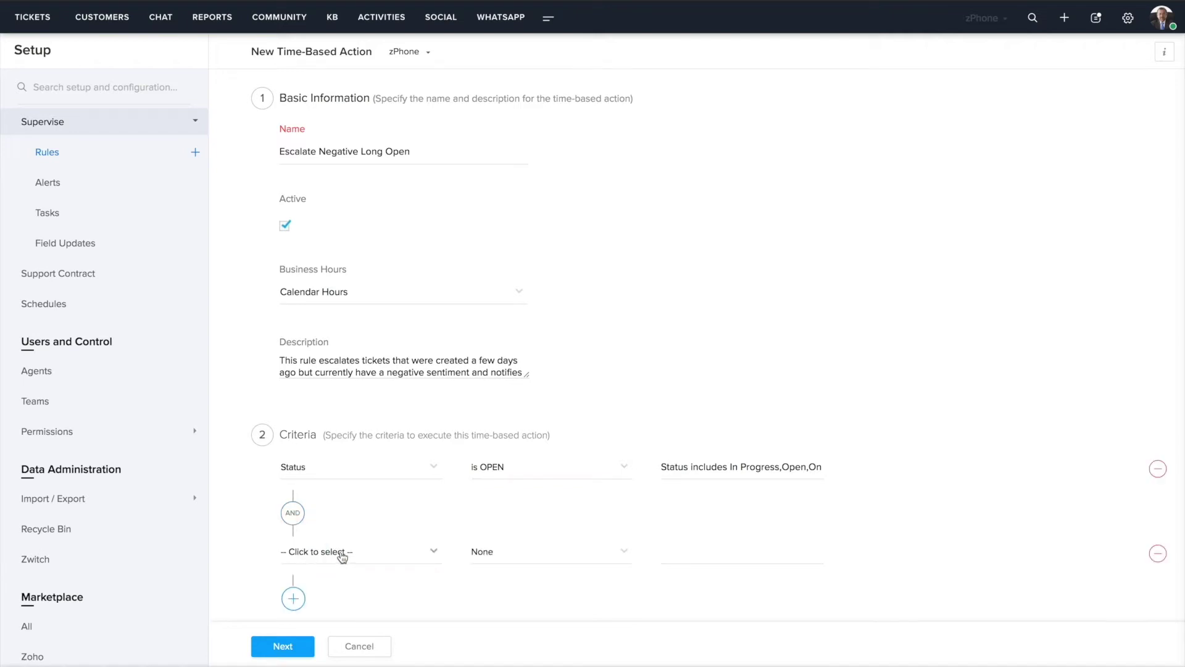
click(342, 557)
text(senti)
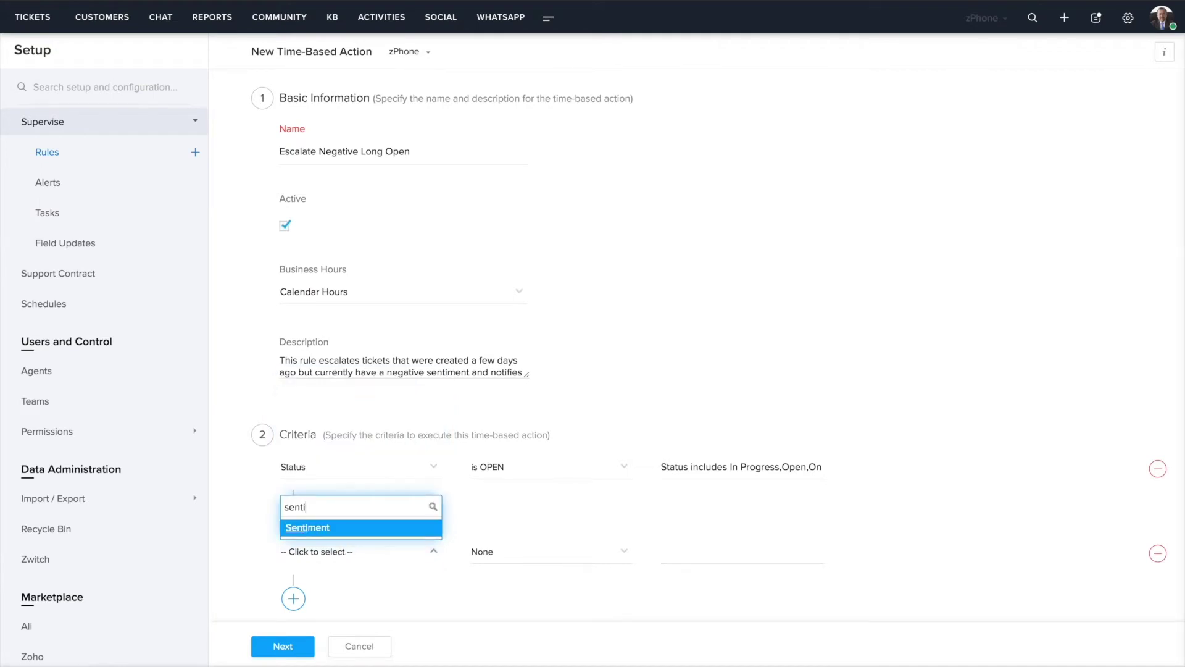
click(350, 529)
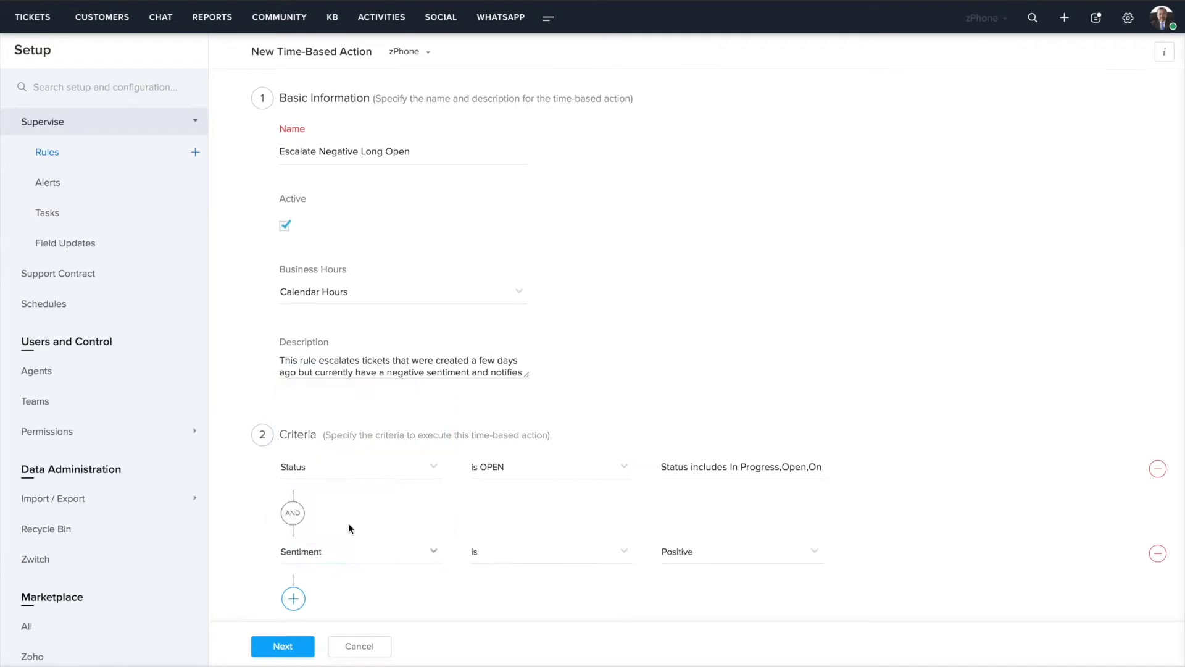
click(686, 553)
click(686, 591)
scroll(568, 589, down, 3)
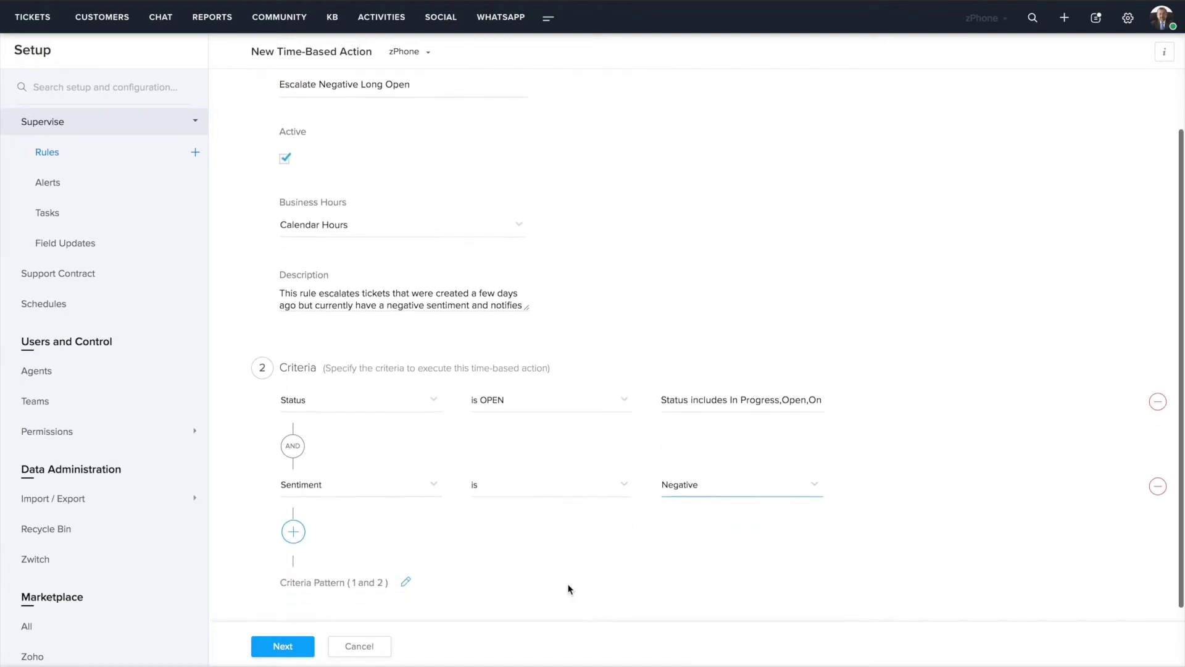
Step: Add a third AND condition, Hours since created greater than 72, and continue to actions
click(294, 523)
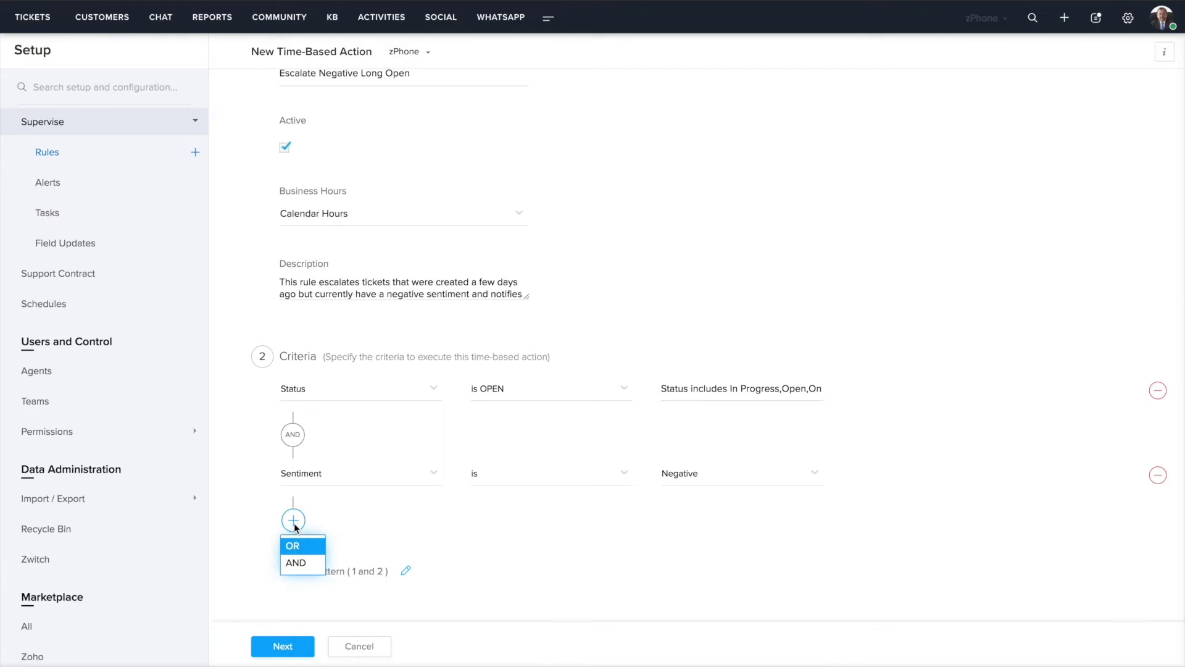
click(296, 563)
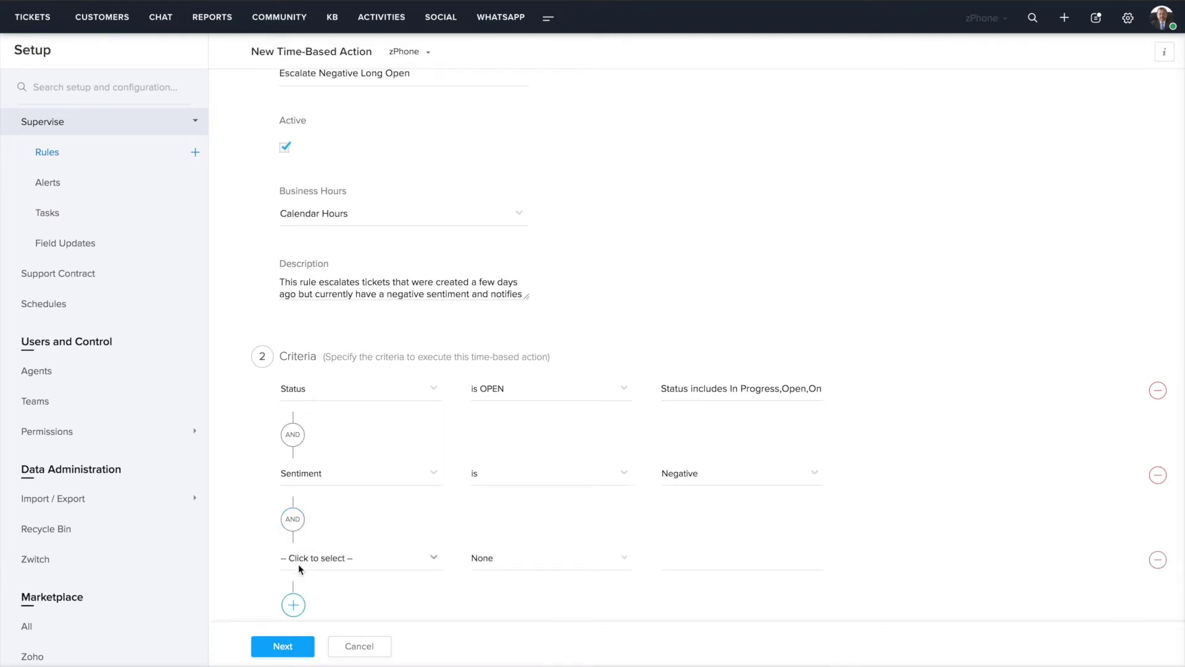
click(299, 561)
text(Hours sinc)
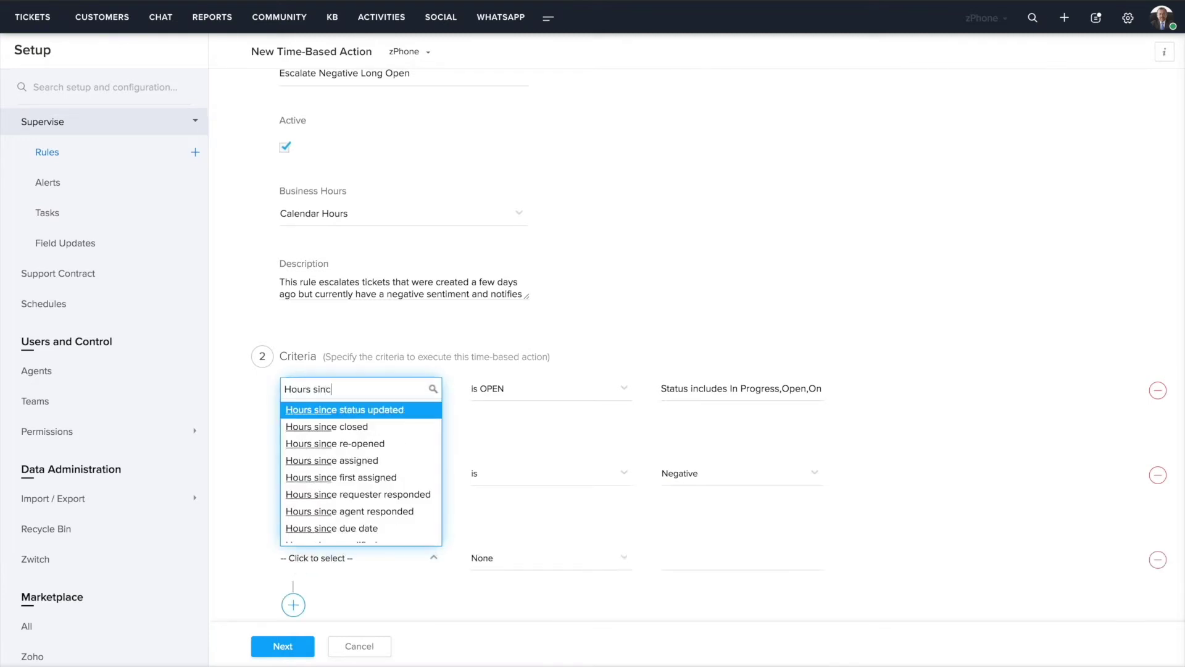
text(e cr)
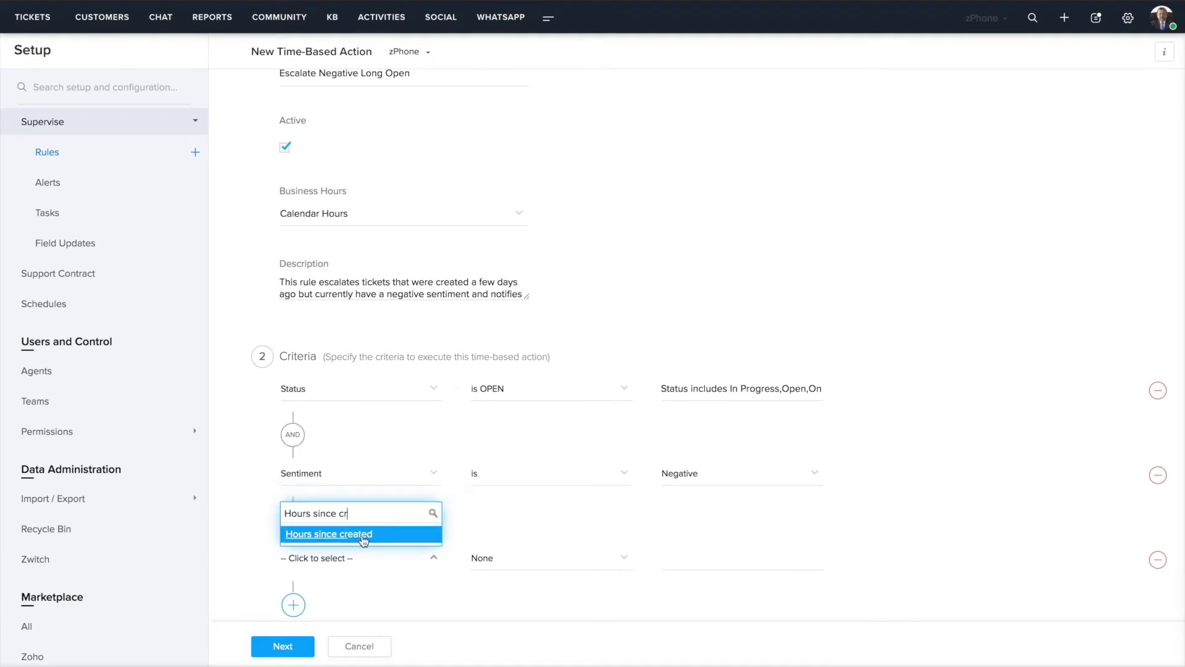
click(364, 541)
click(515, 560)
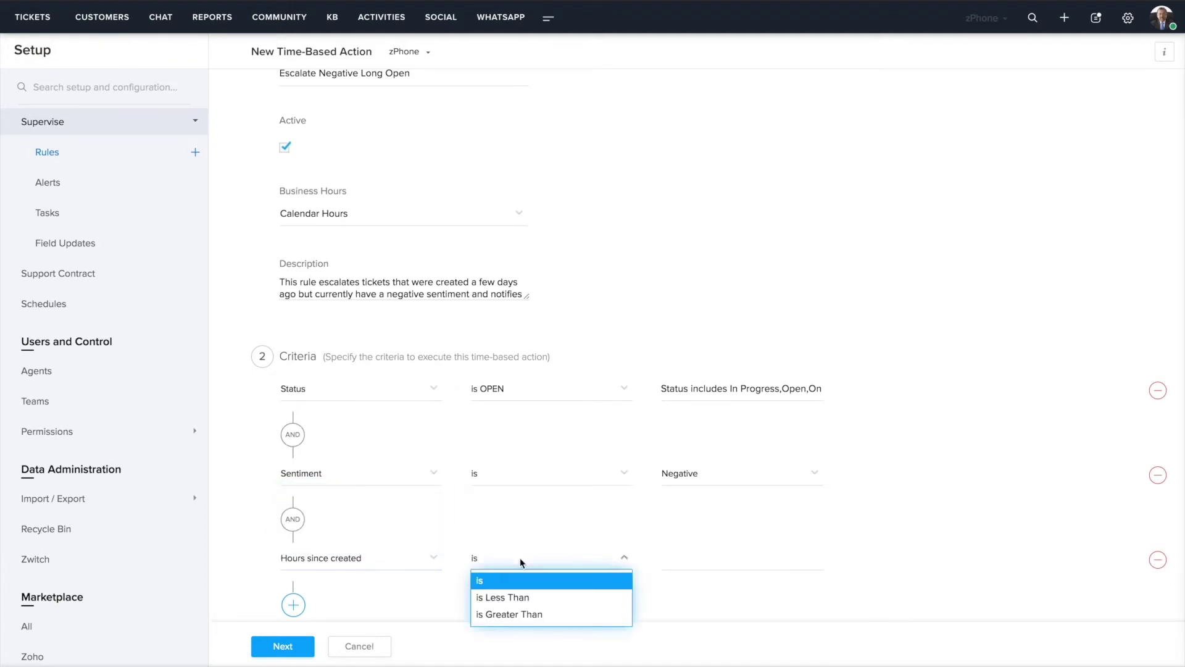
click(516, 614)
click(683, 561)
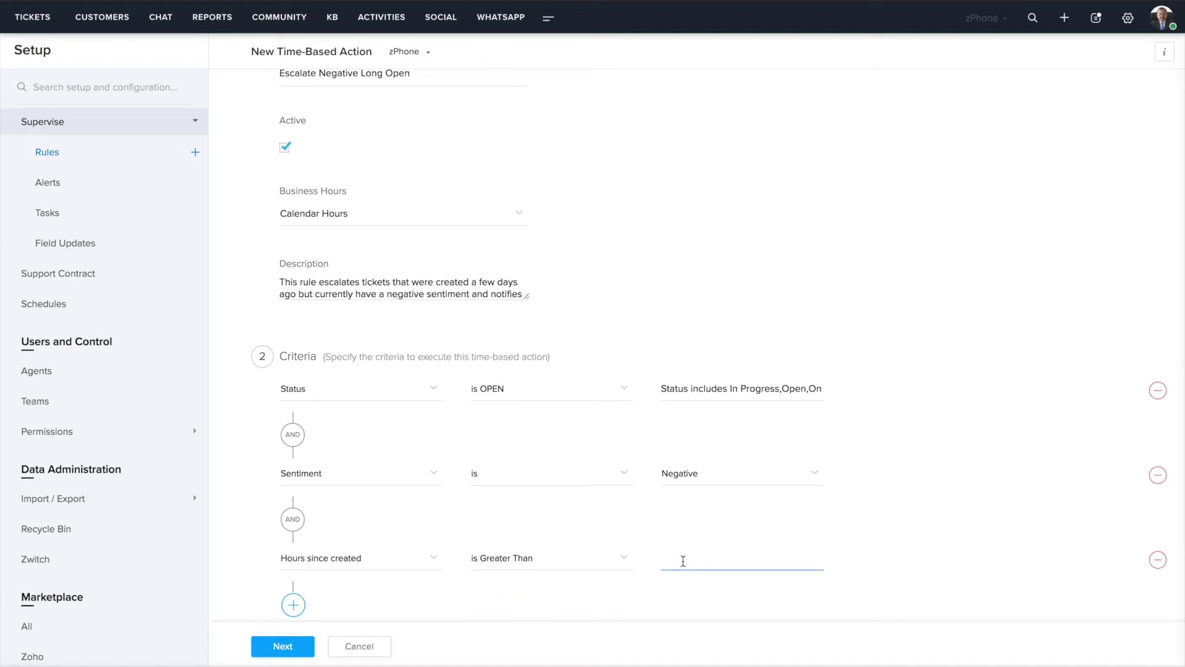
text(72)
scroll(412, 591, down, 2)
click(282, 647)
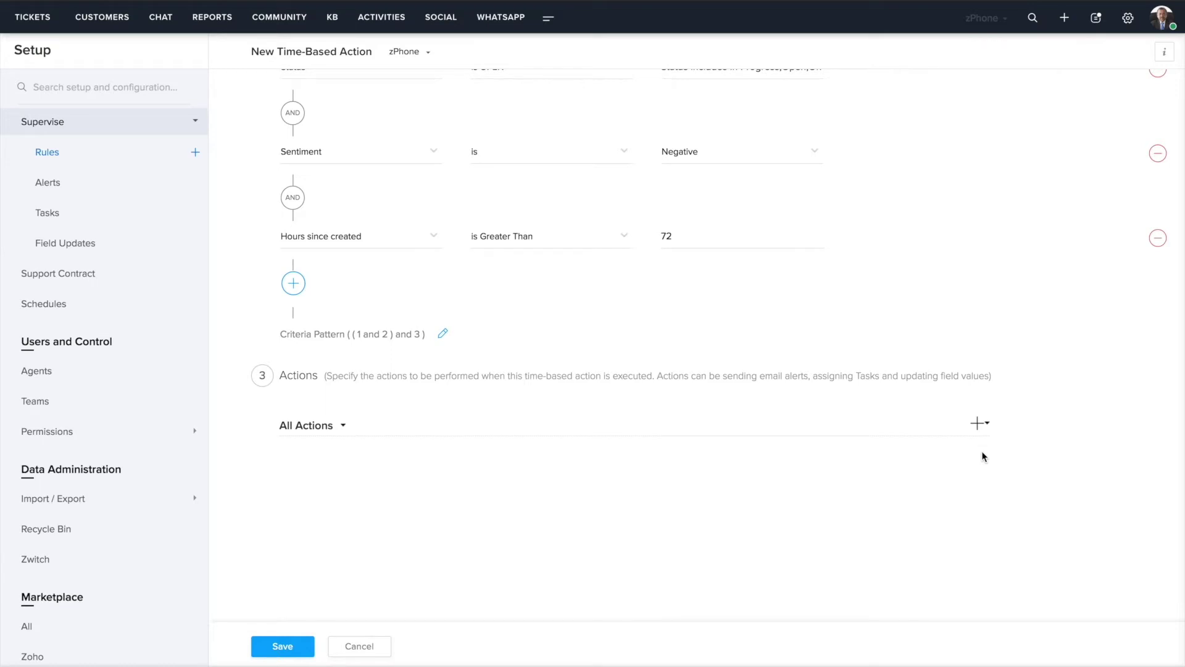
Step: Start a new 'Escalate Negative Long Open' email alert using the ticket escalated notification template
click(978, 426)
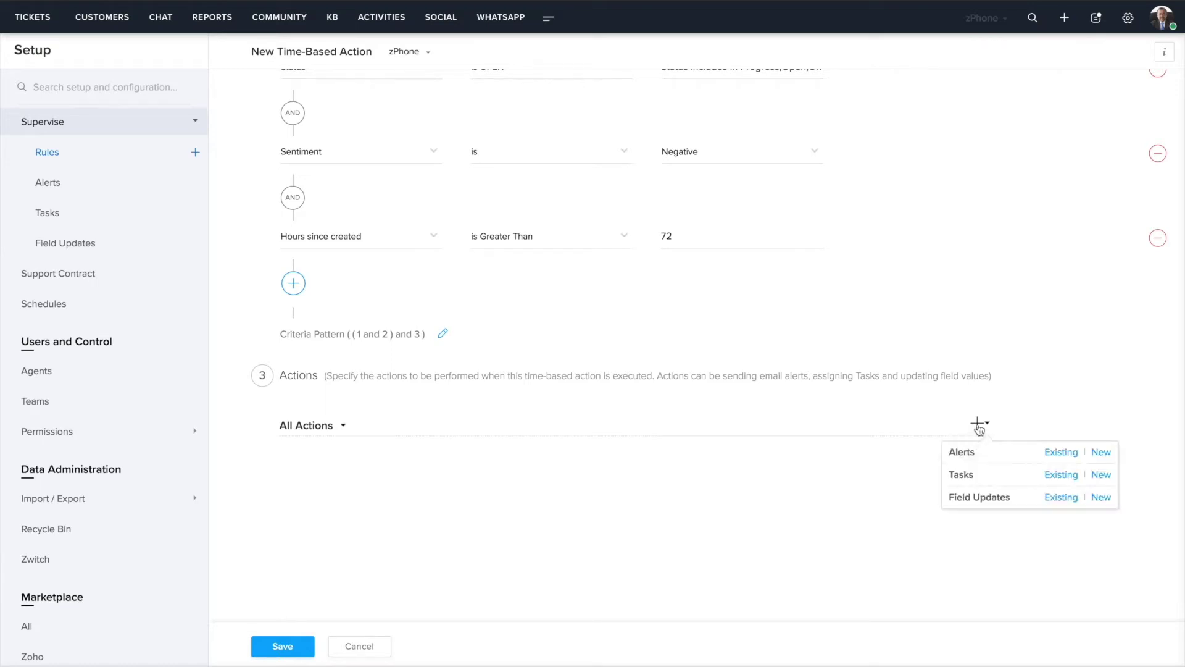
click(1101, 452)
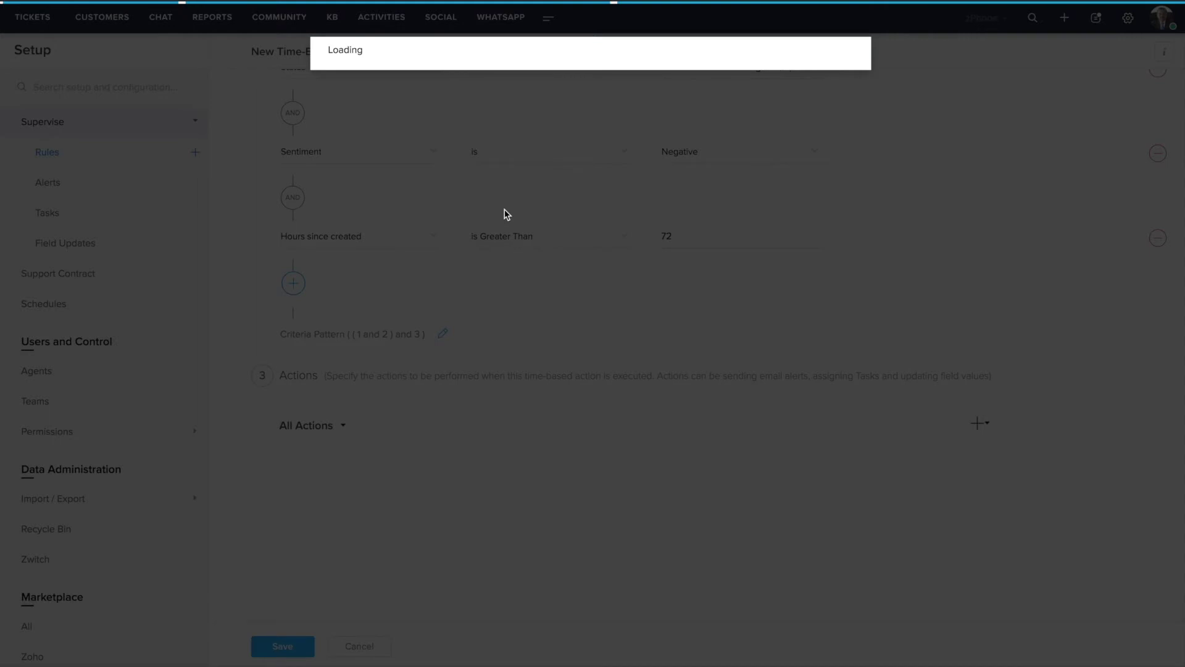
click(385, 109)
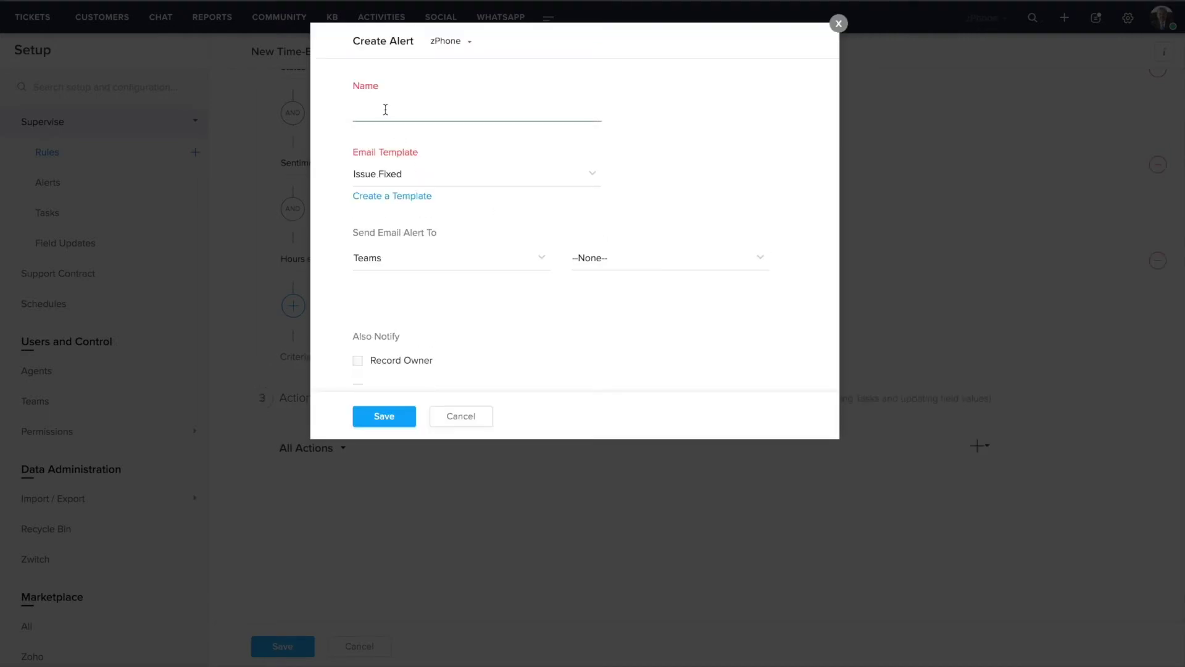
text(Escalate N)
text(egative Long )
text(Open)
click(427, 183)
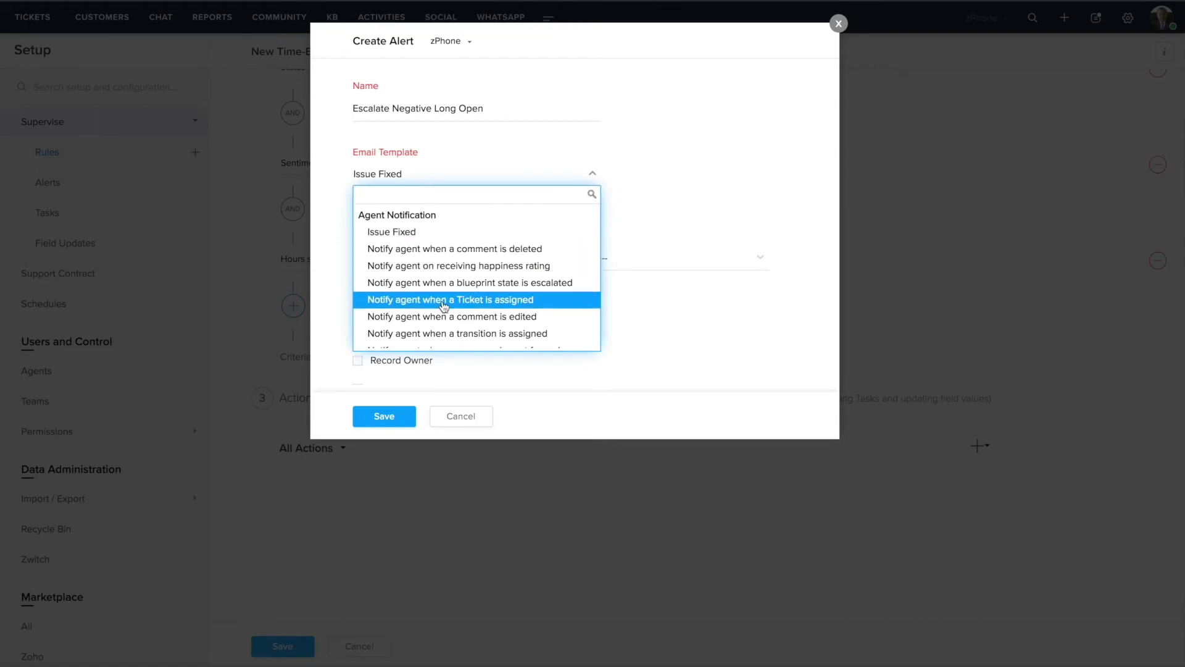
scroll(445, 306, down, 2)
scroll(445, 306, down, 1)
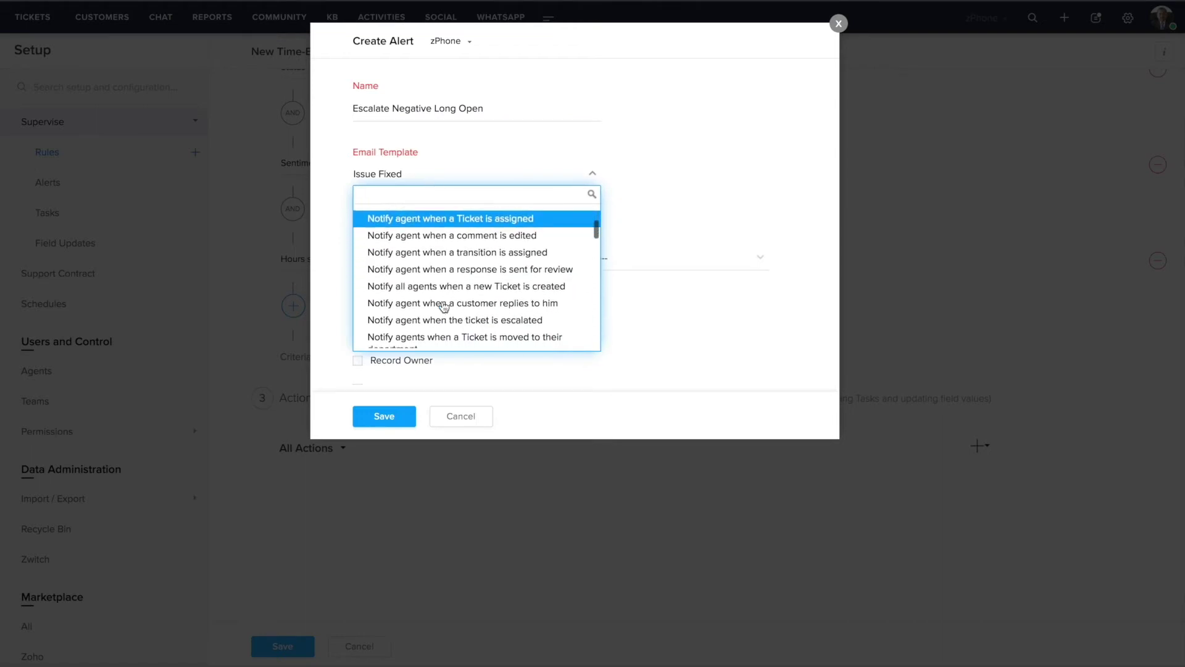
click(439, 320)
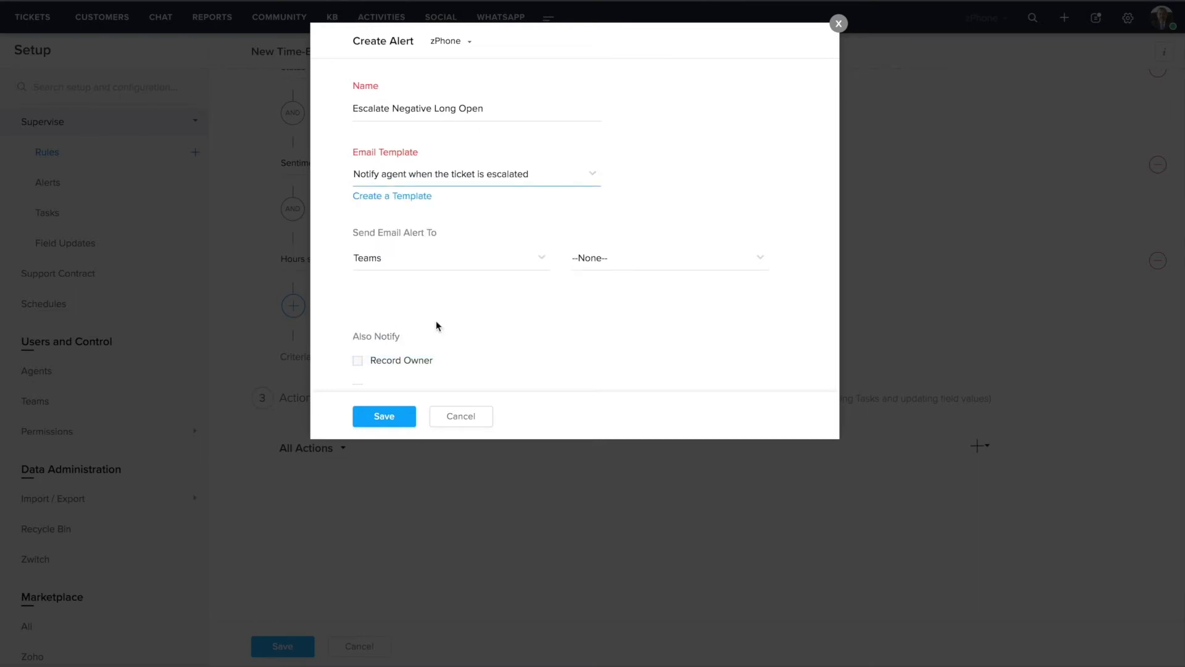
Step: Send the alert to the Manager role, then save the alert and the rule
click(416, 261)
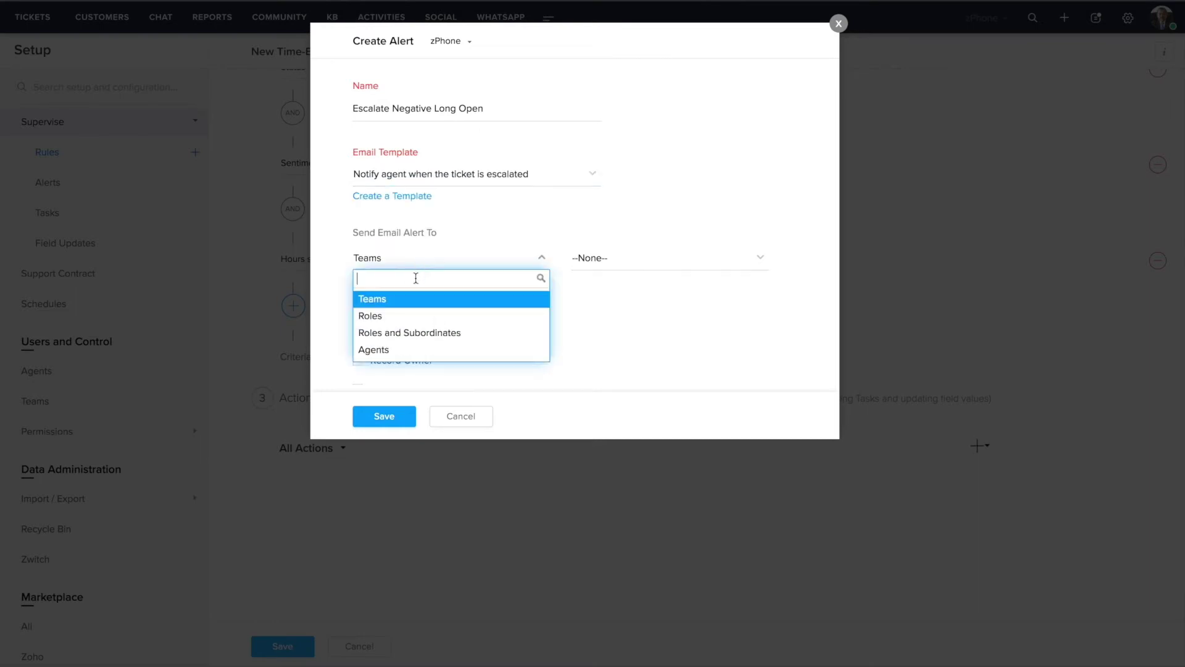
click(402, 316)
click(593, 259)
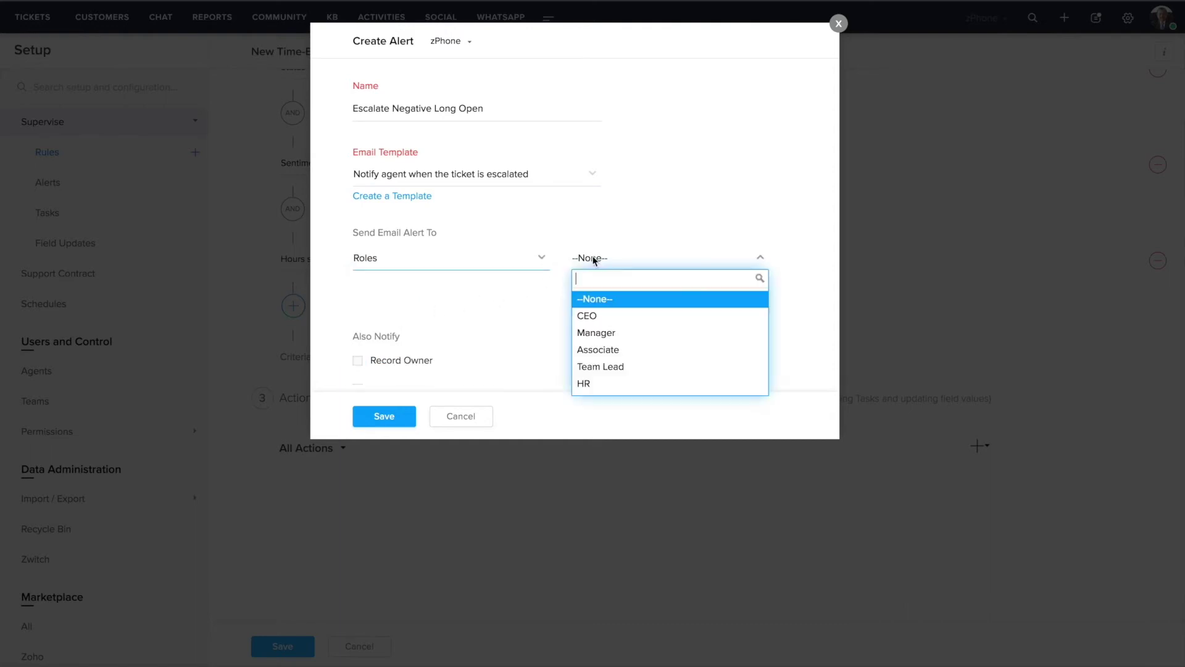
click(587, 334)
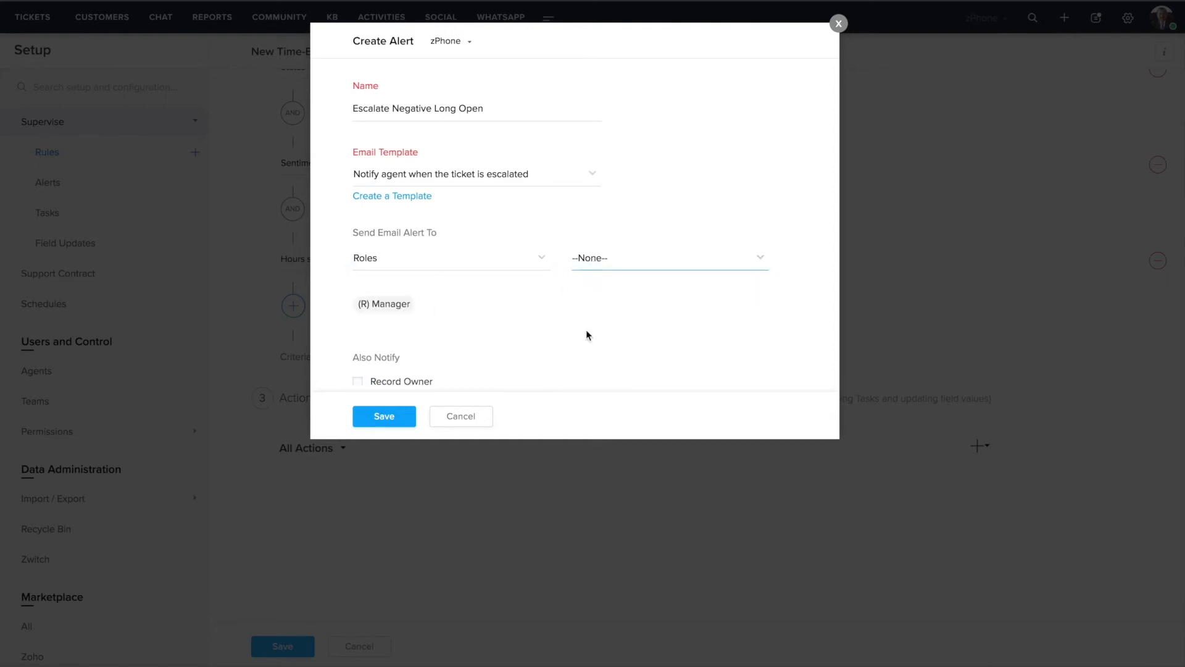
scroll(586, 331, down, 2)
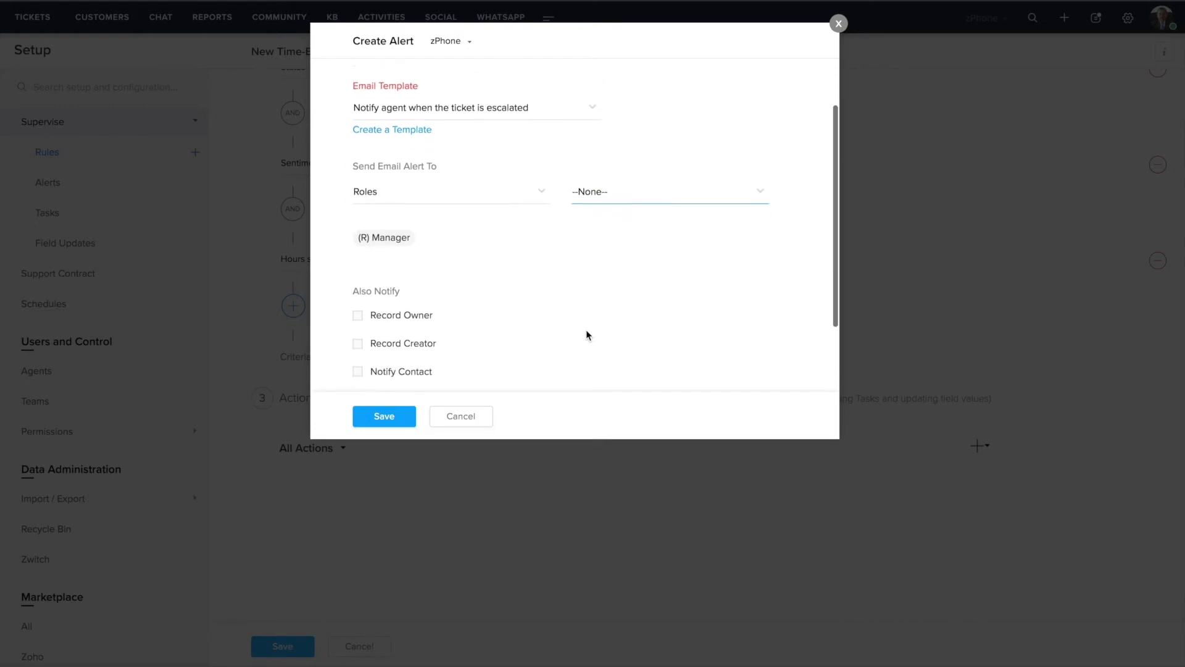
scroll(586, 332, down, 1)
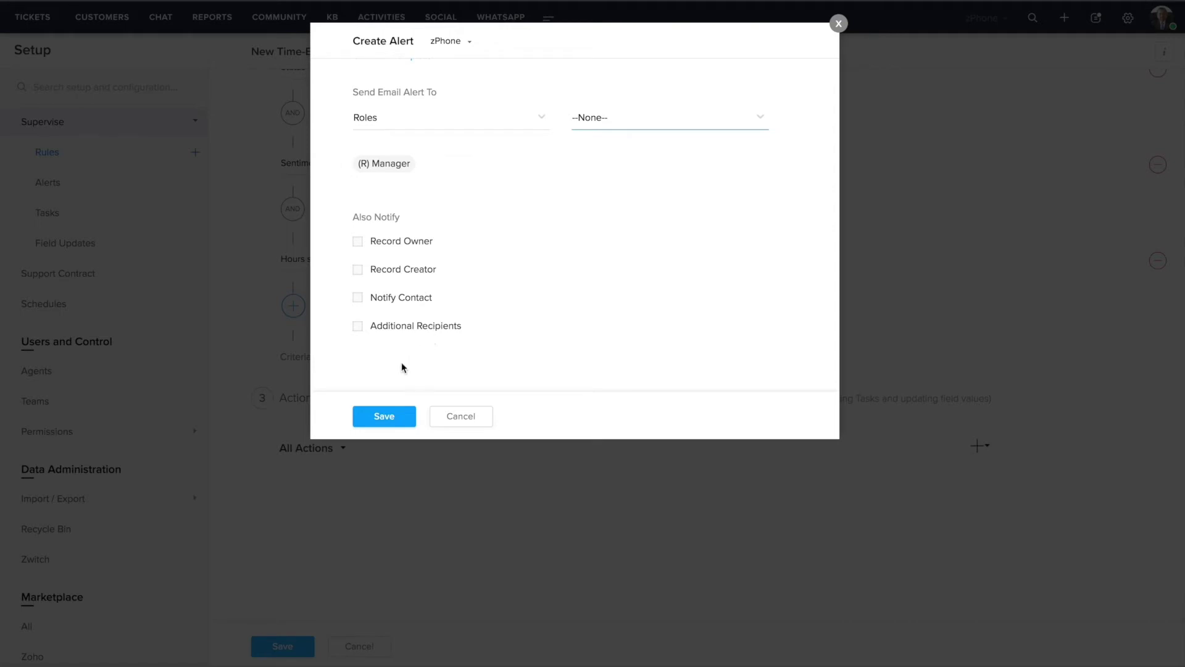
click(380, 417)
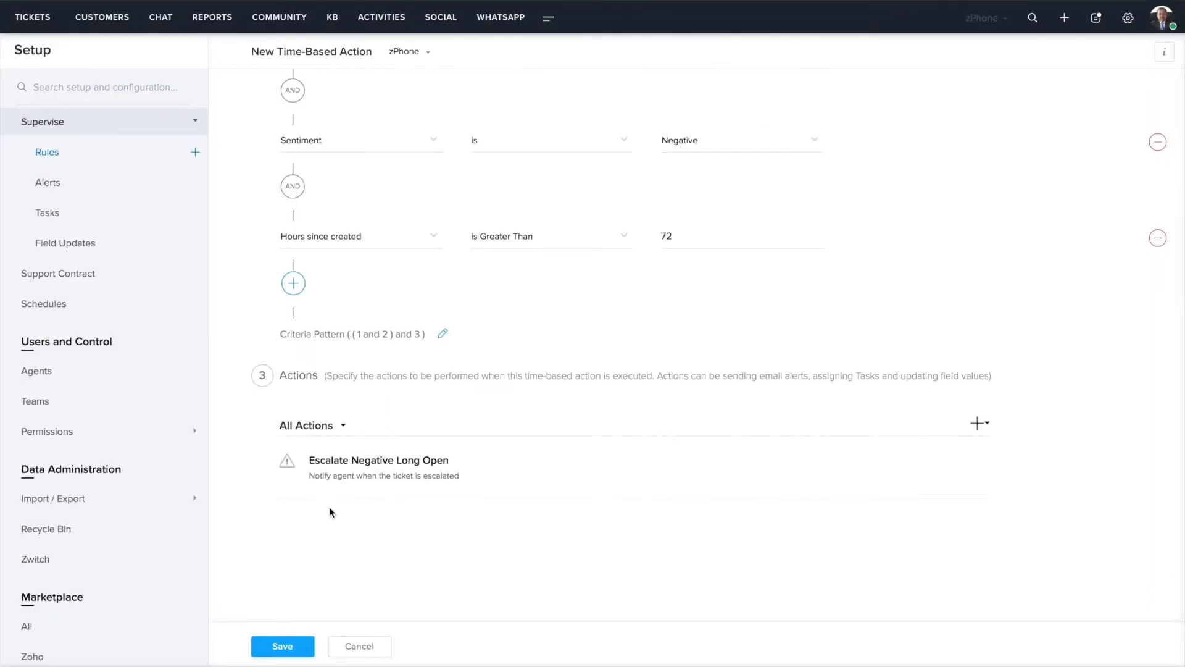
click(275, 648)
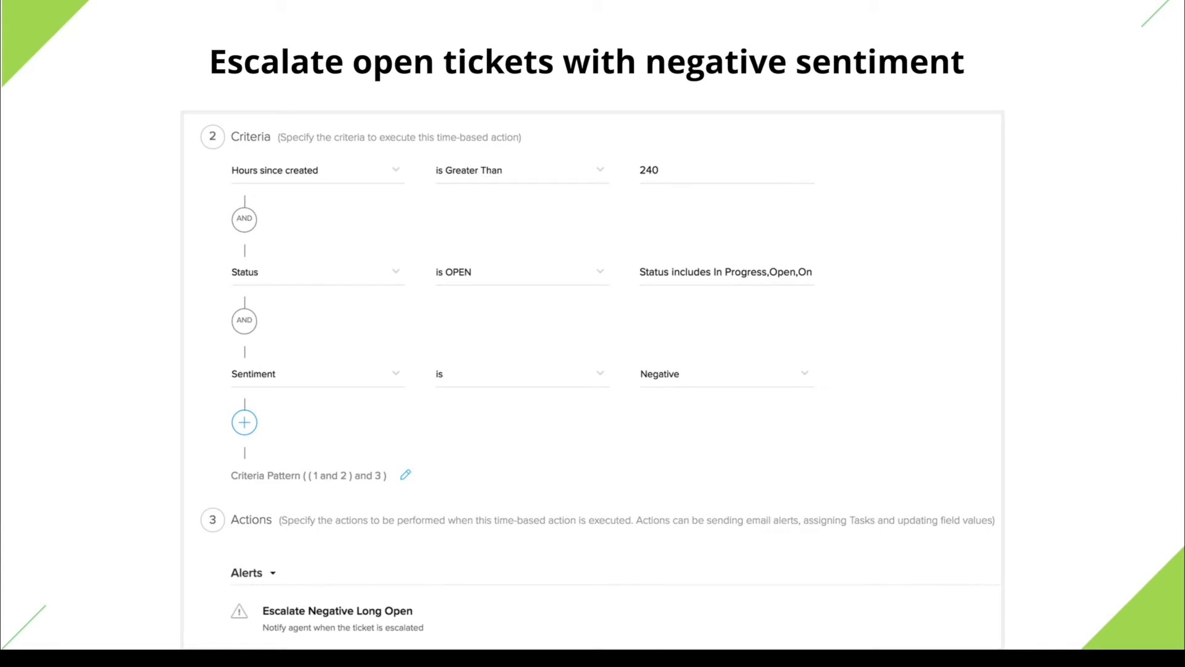
Step: Advance to the next slide about closing inactive open tickets
key(Right)
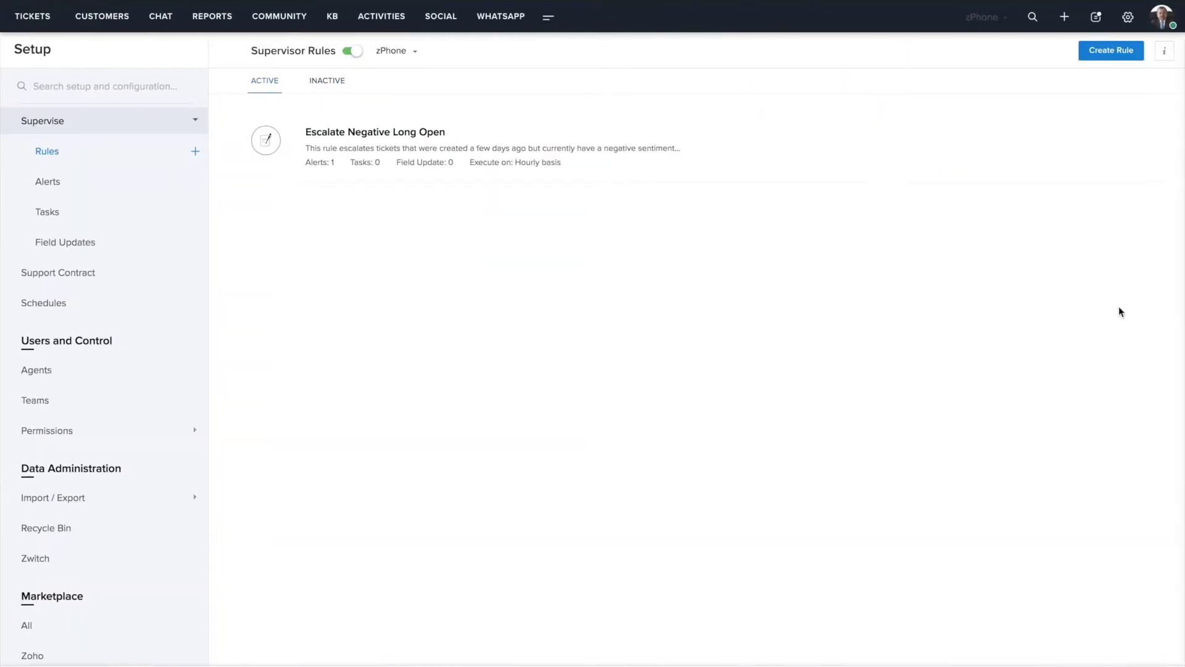
Step: Create rule 'Close Inactive Open Tickets' to close open tickets unanswered for 10 days, then continue
click(1114, 56)
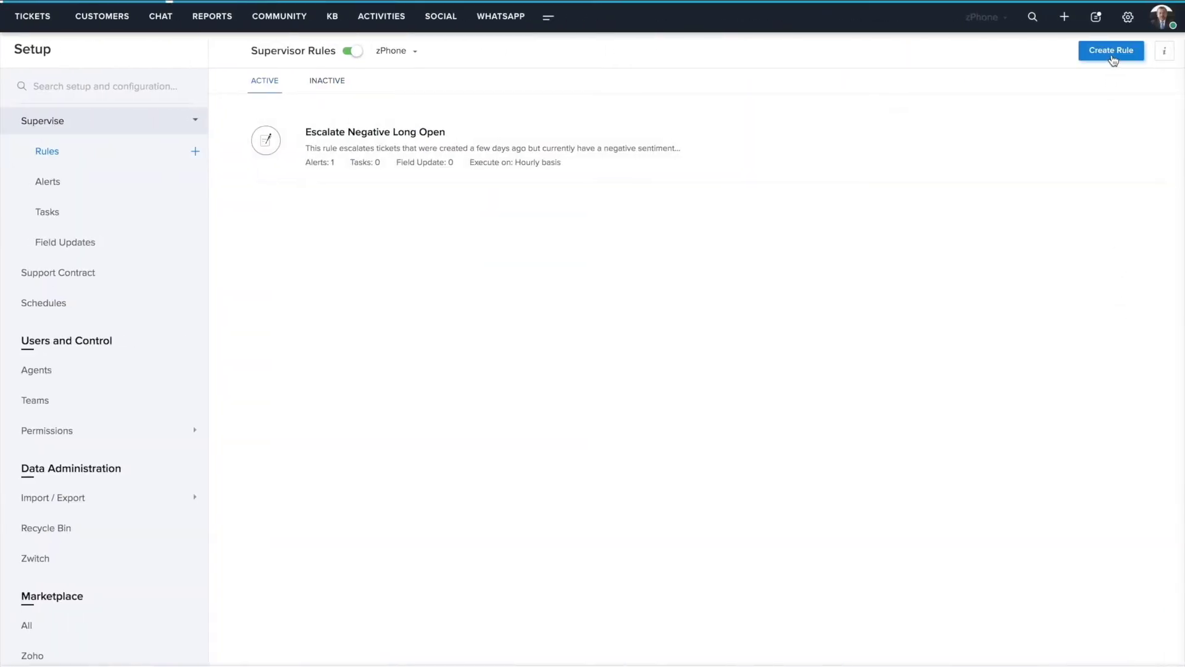
click(463, 142)
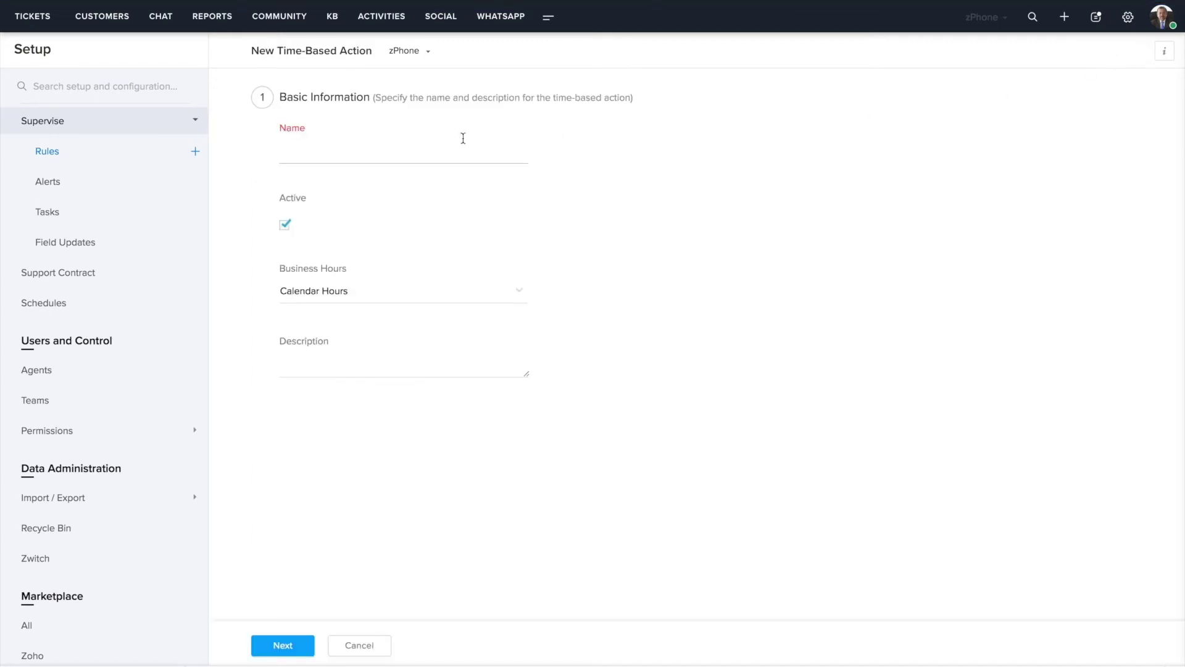
text(Clos)
text(e Inactive )
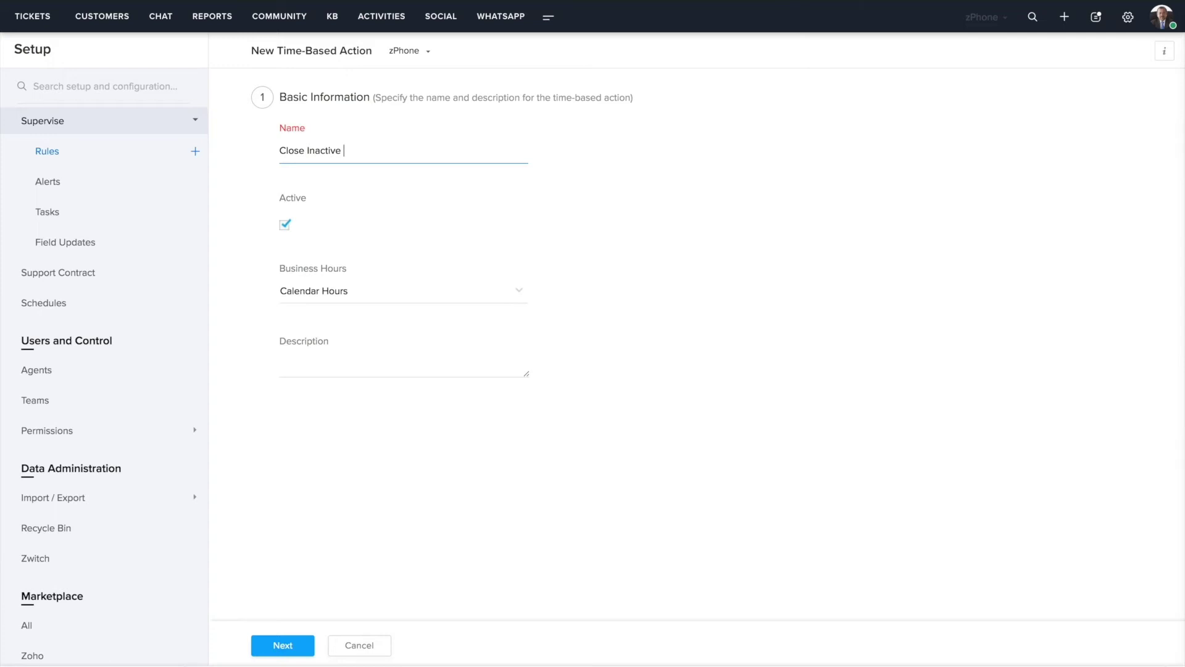
text(Open Tic)
text(kets)
click(411, 366)
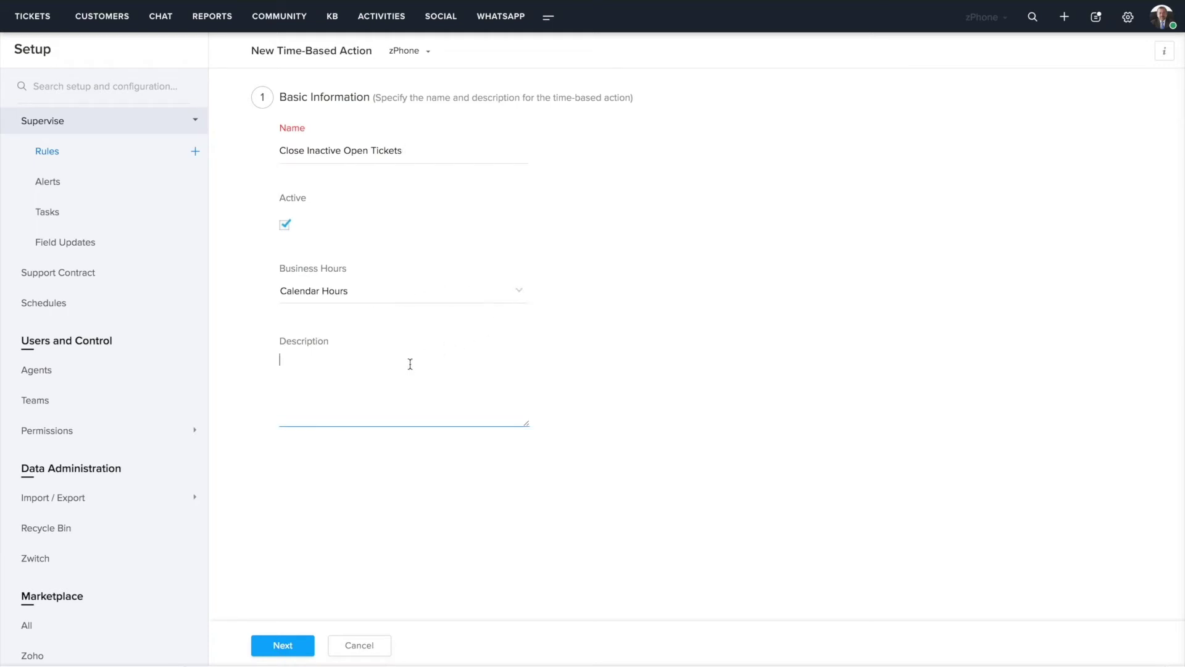
text(This rule automatically closes open tickets where the customer hasn't responded in 10 calendar days.)
key(Return)
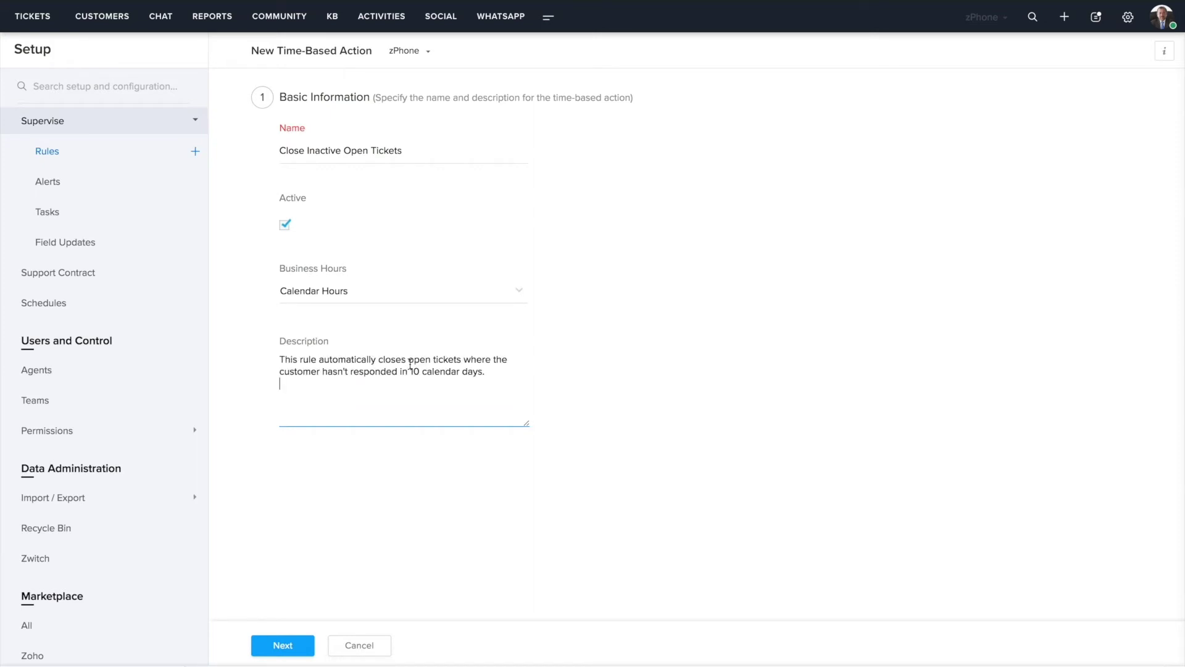
key(BackSpace)
click(280, 645)
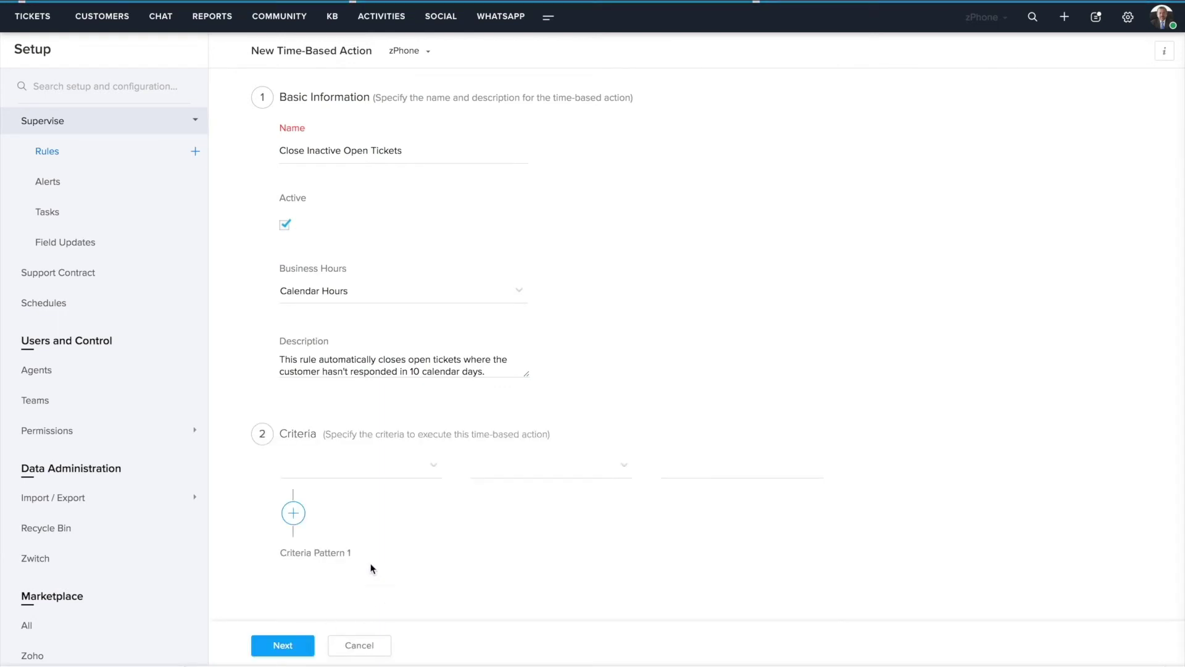
Step: Set the first condition to Hours since requester responded greater than 240
click(344, 468)
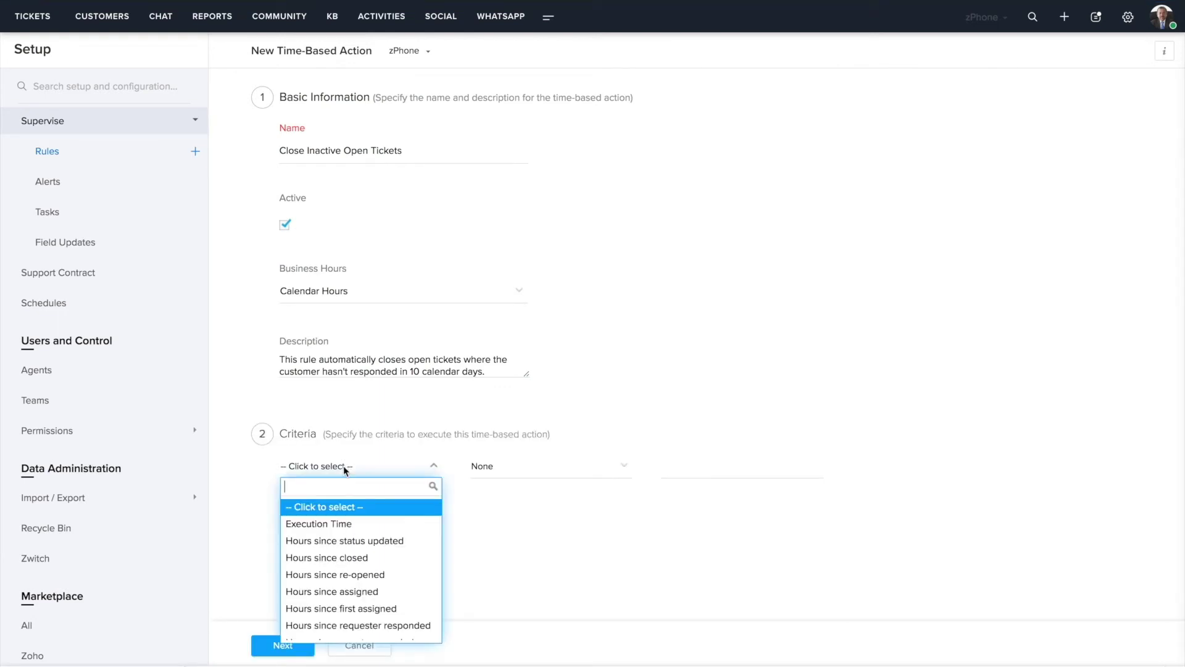
text(hours since re)
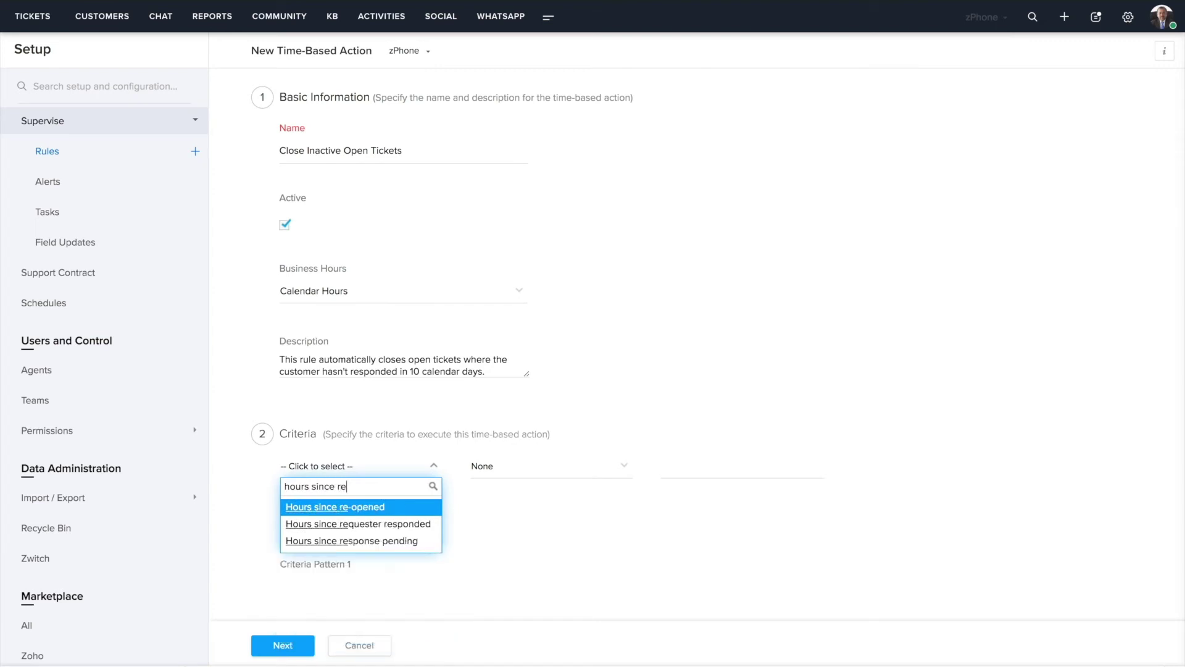
click(369, 523)
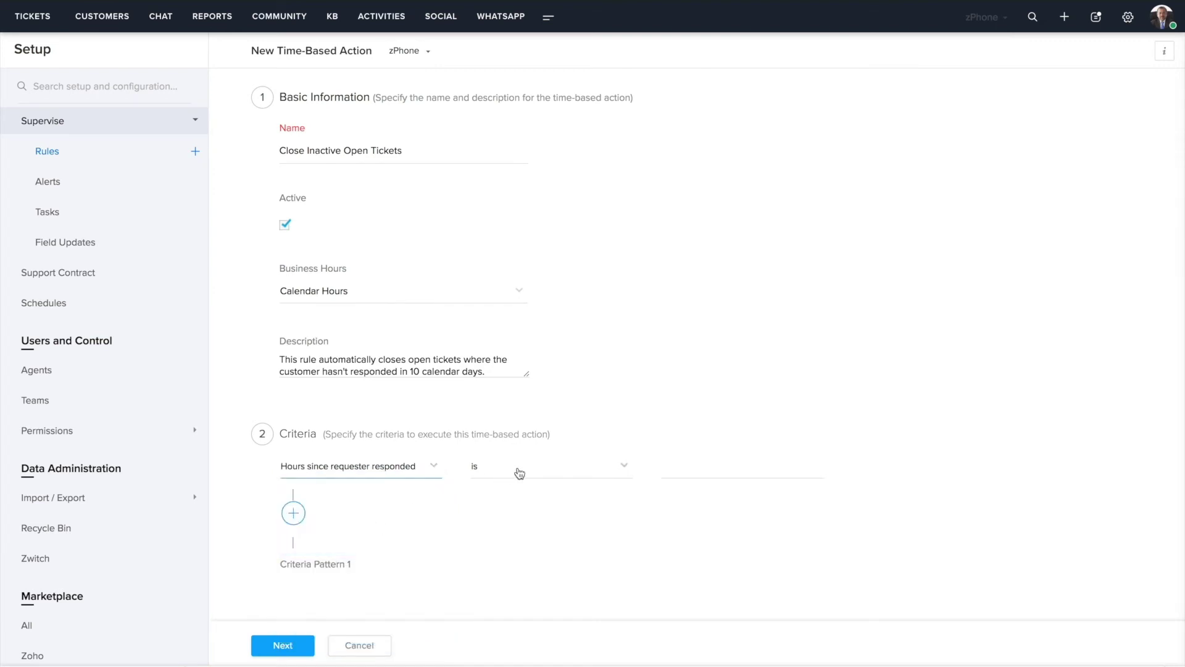
click(518, 472)
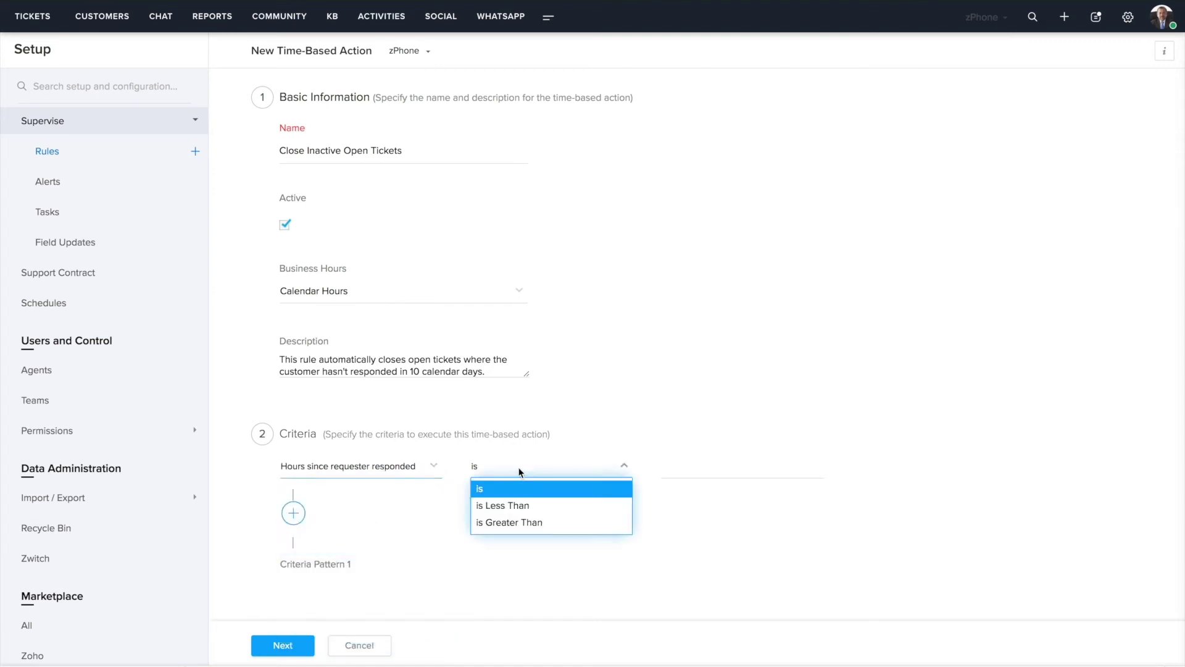
click(523, 523)
click(688, 466)
text(2)
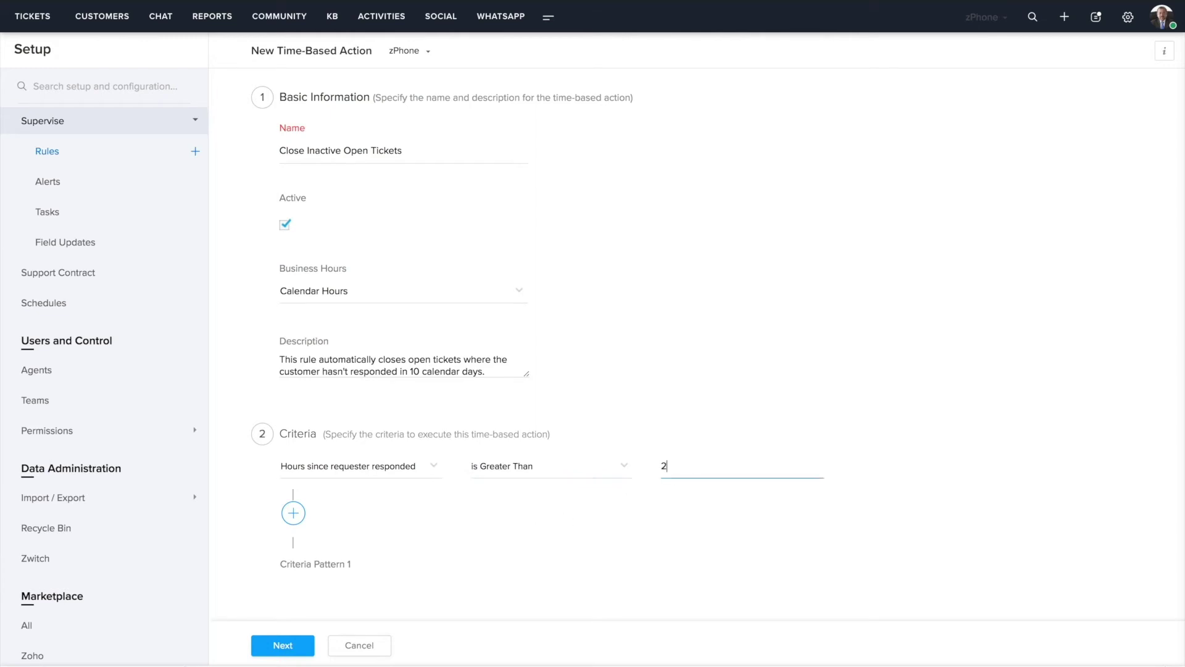
text(40)
Step: Add an AND condition requiring Status is Open, then continue to actions
click(293, 513)
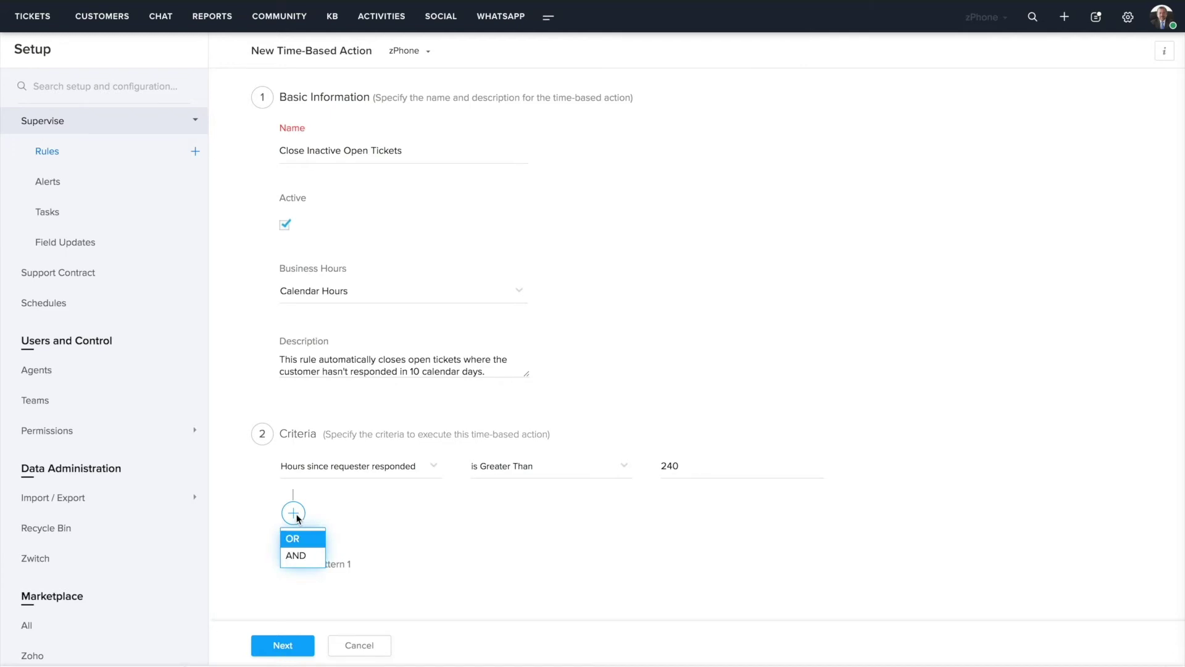
click(295, 556)
click(327, 550)
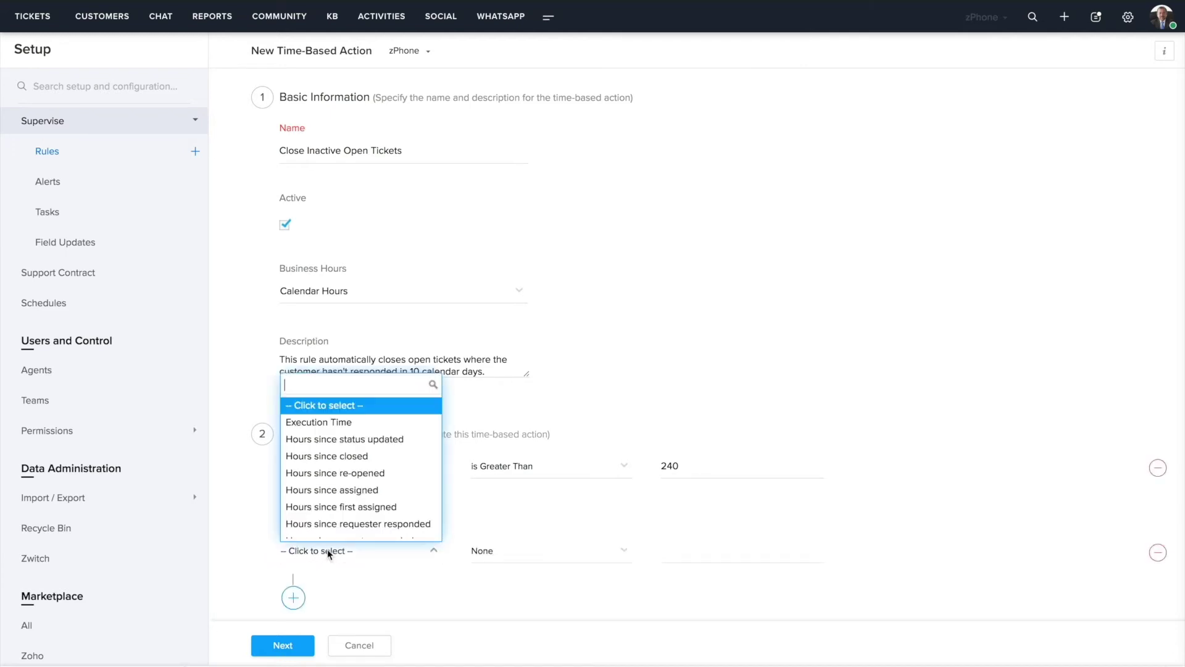
text(statu)
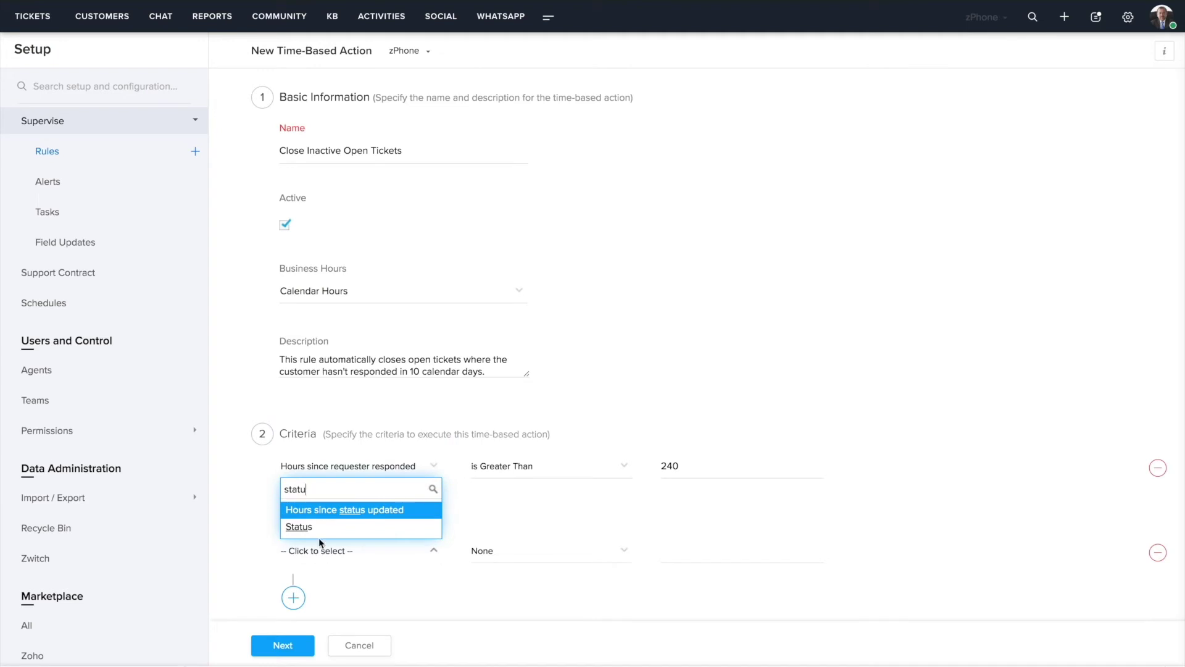
click(320, 527)
click(538, 551)
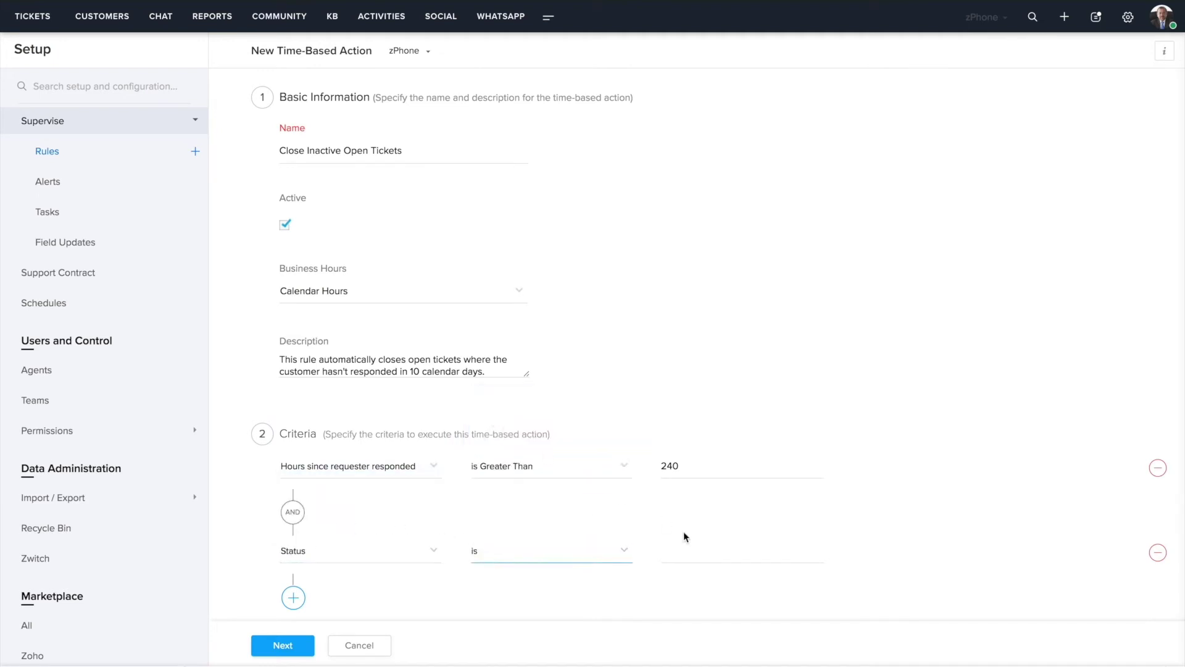
click(686, 553)
text(O)
text(pen)
scroll(740, 551, down, 1)
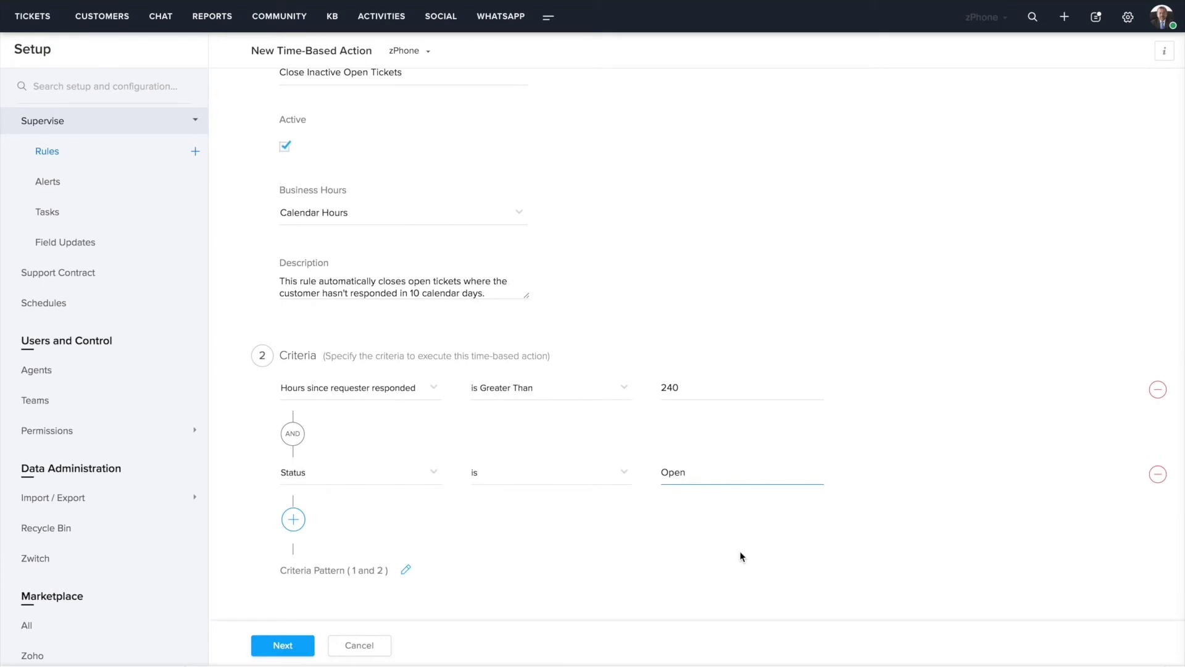
click(272, 647)
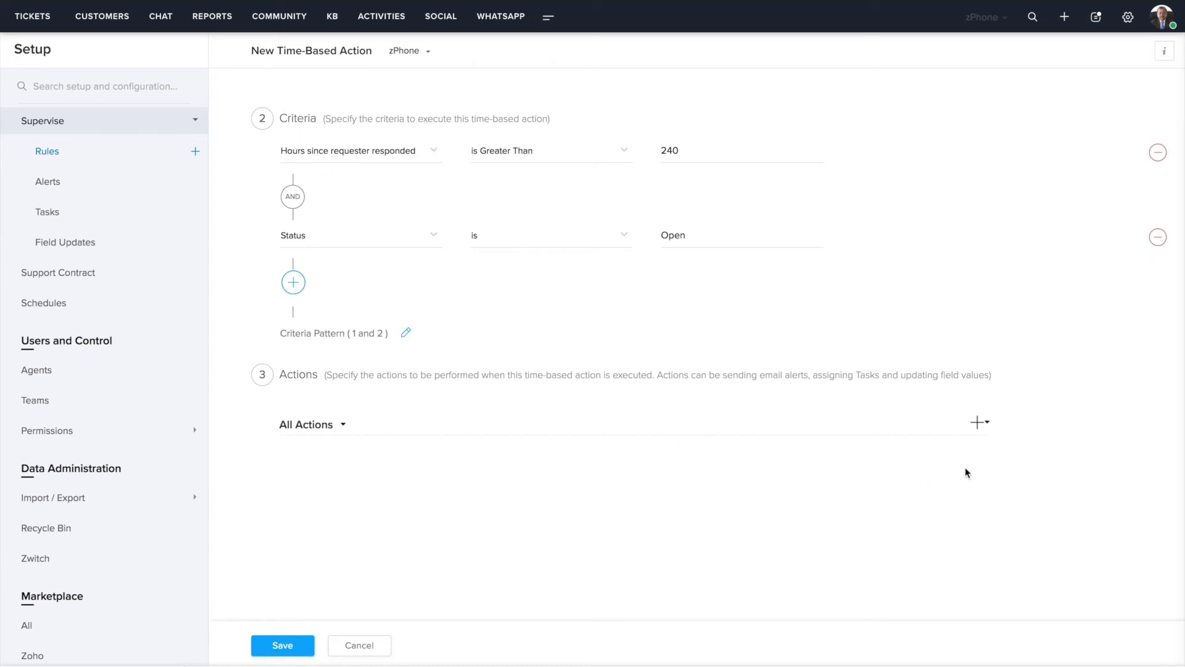
Step: Attach the existing Ticket Closure field update and save the Close Inactive Open Tickets rule
click(980, 427)
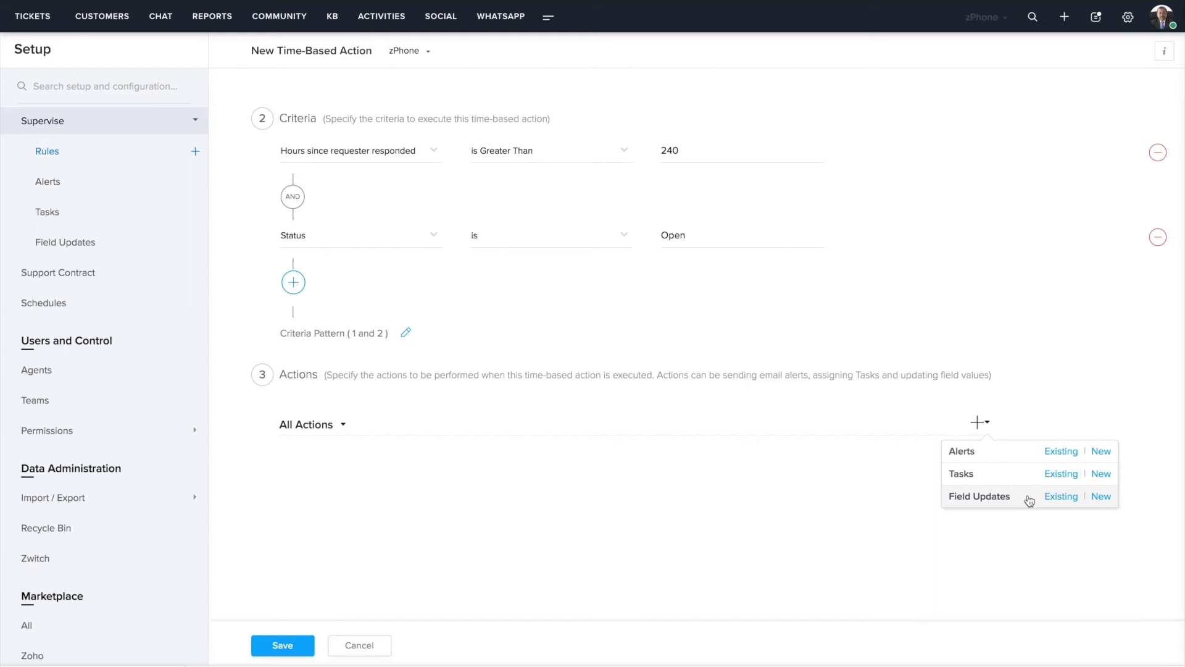
click(1056, 499)
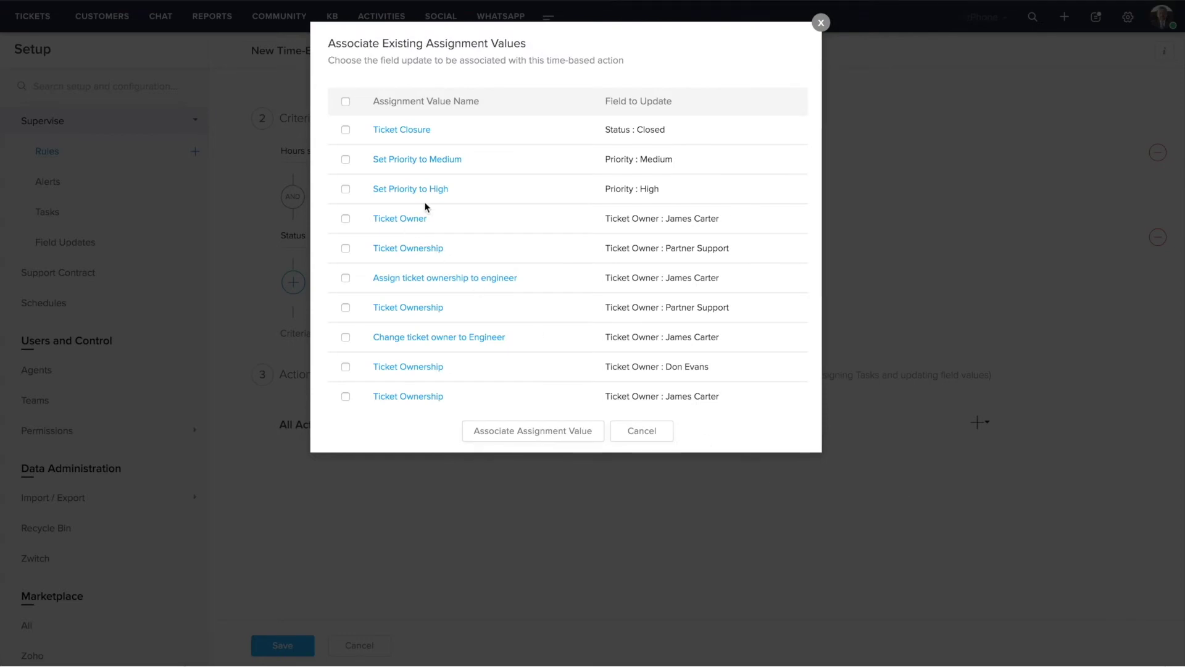
click(345, 131)
click(501, 430)
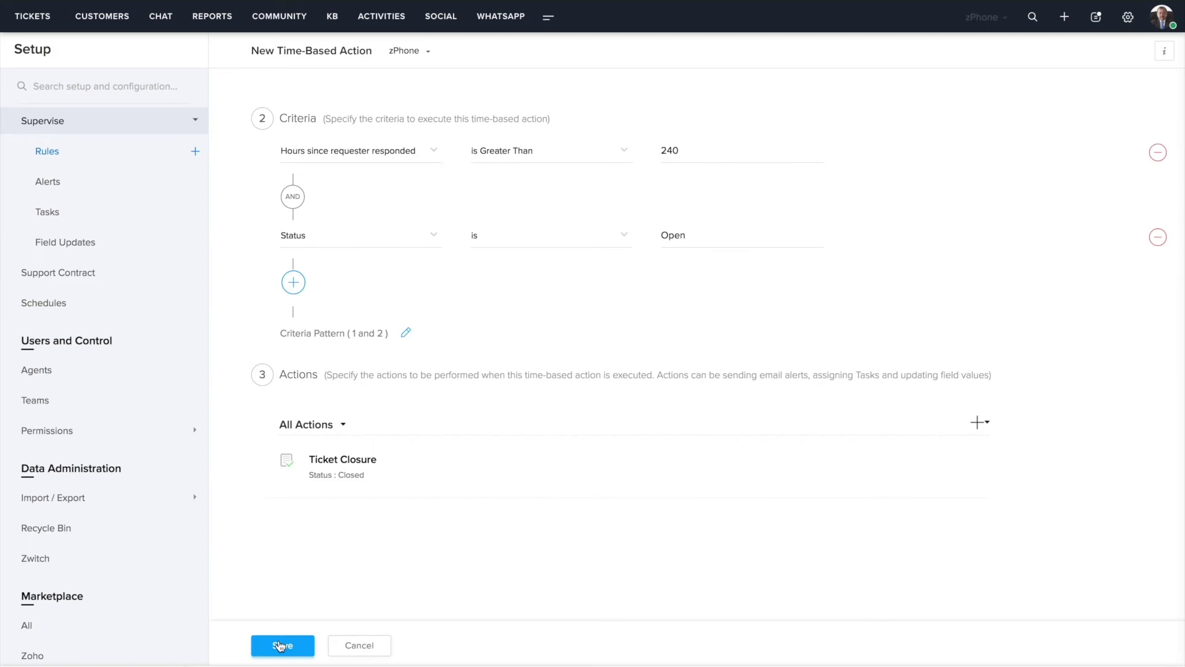
click(281, 645)
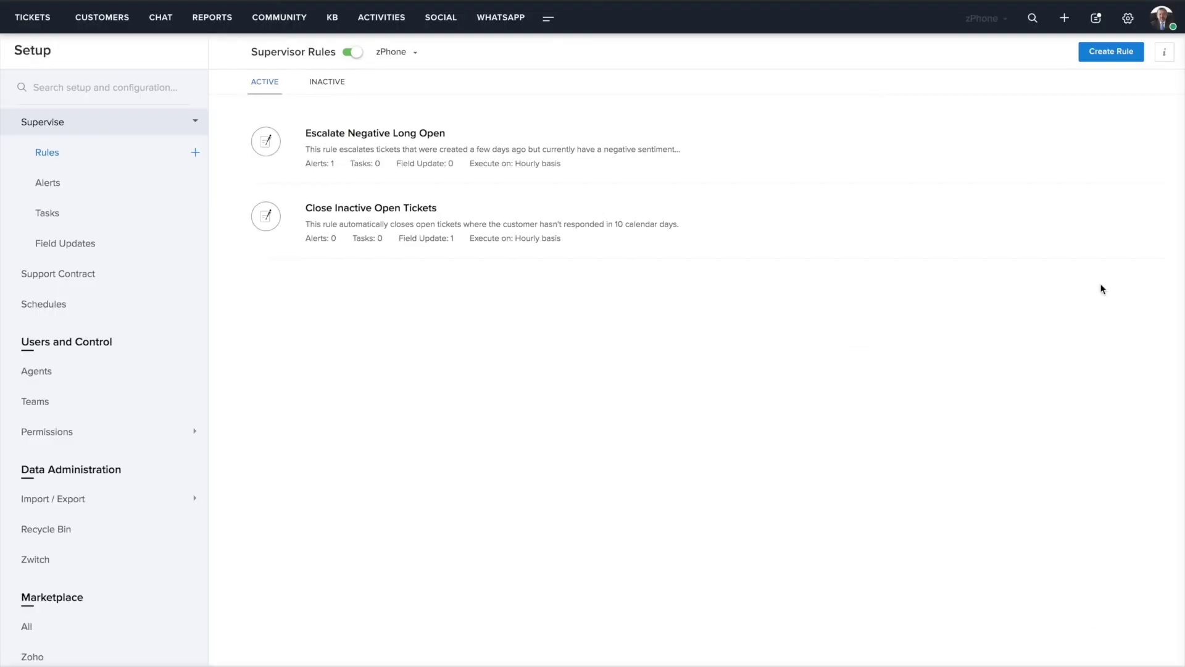
click(1112, 53)
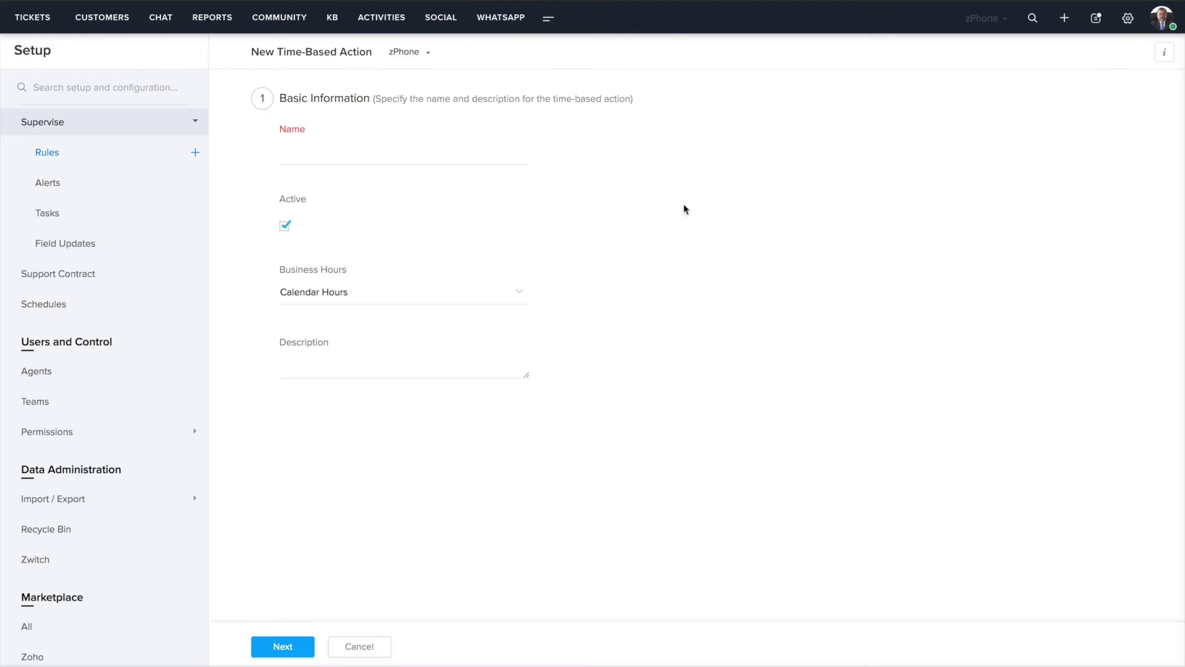
Step: Name the rule 'Escalate No First Response in 1 Hour', choose UK Business Hours, add a description, continue
click(419, 152)
text(Esc)
text(alate )
text(No Fi)
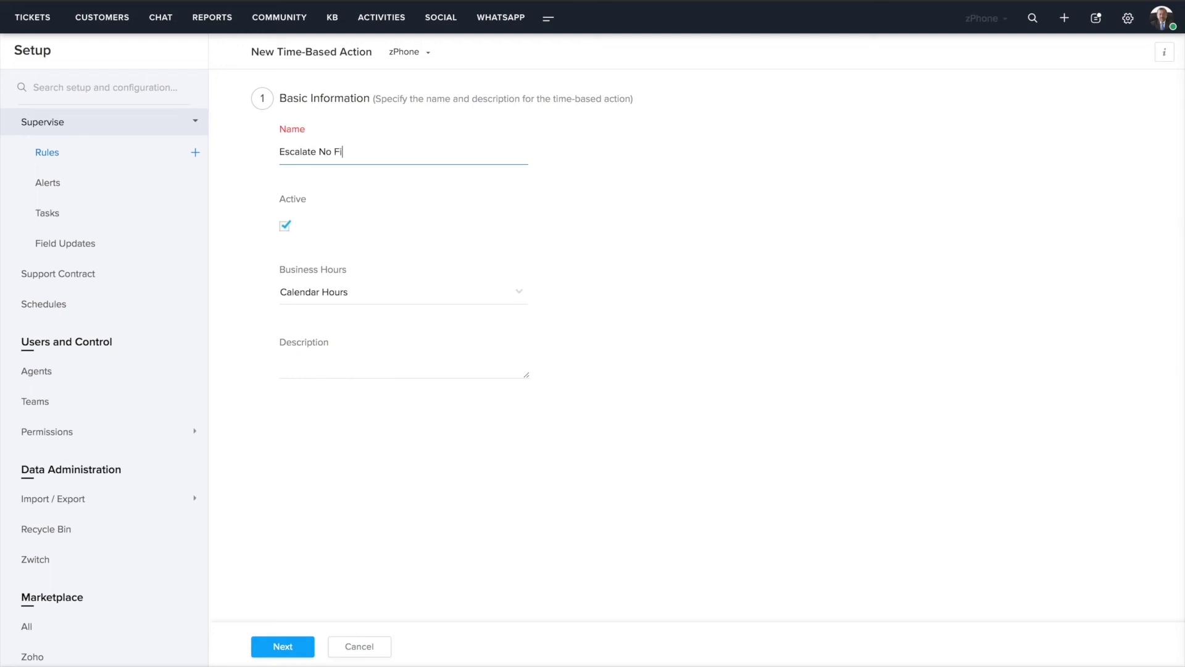
text(rst Response i)
text(n 1 Hours)
key(BackSpace)
click(356, 304)
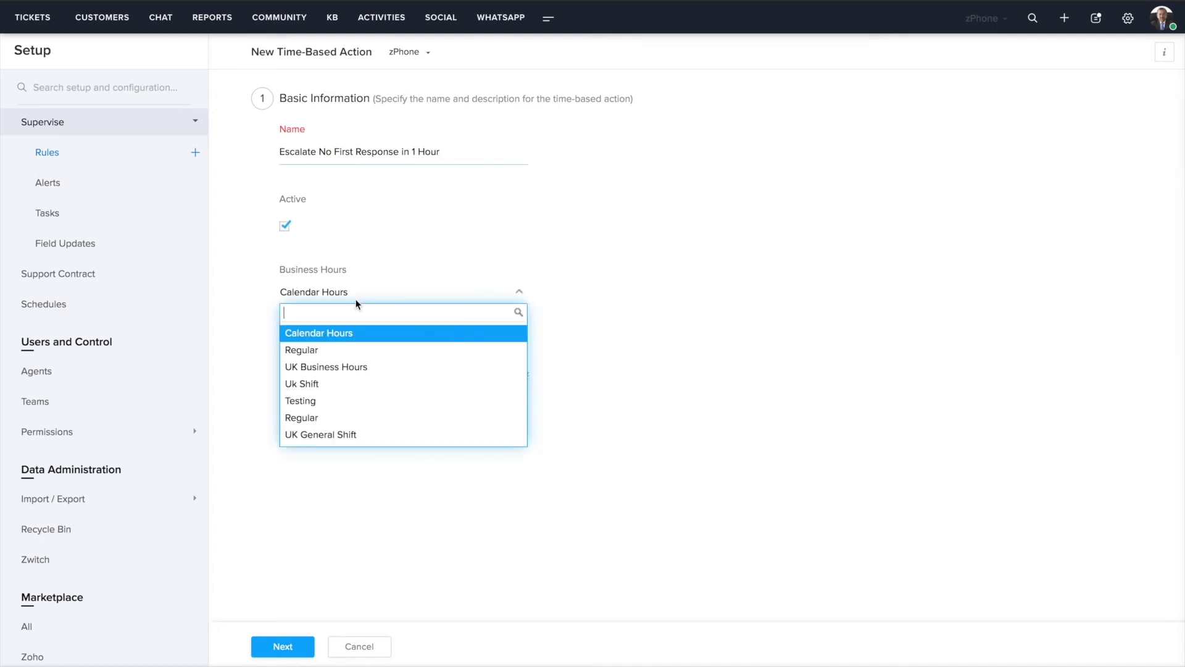
click(339, 368)
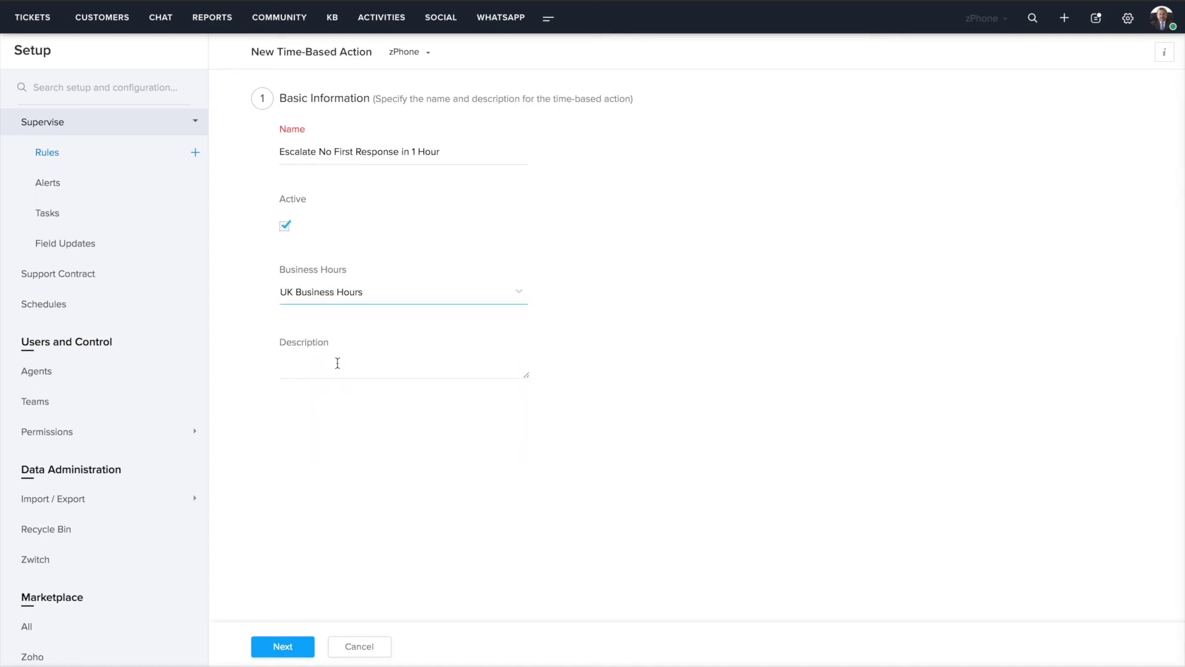
click(338, 363)
text(This rule escalates open tickets where a response hasn't gone out within an hour of the ticket being created.)
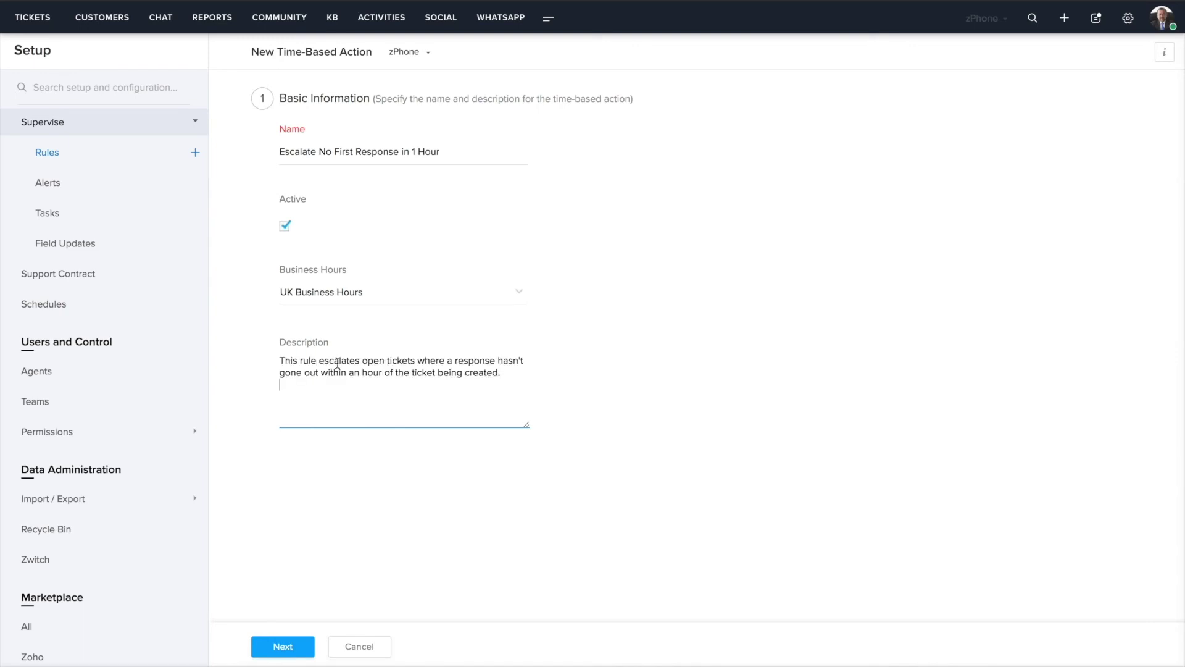
key(BackSpace)
click(281, 647)
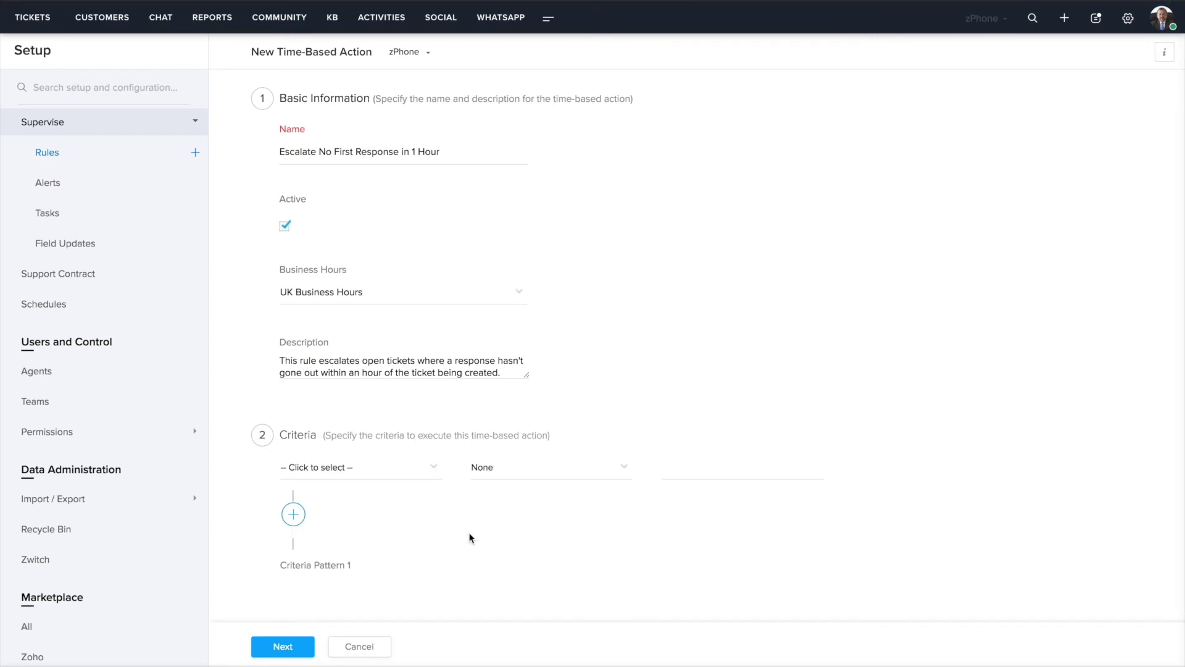
Step: Set the first condition to Hours since first response pending is 1
click(344, 468)
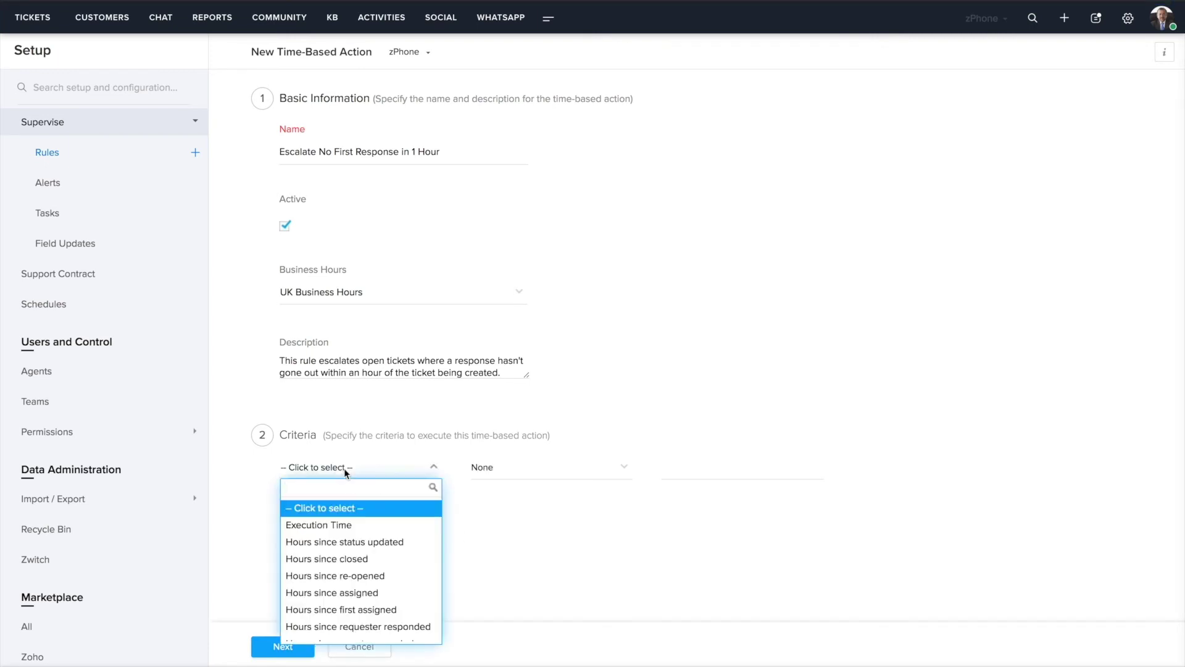
text(Hours since fi)
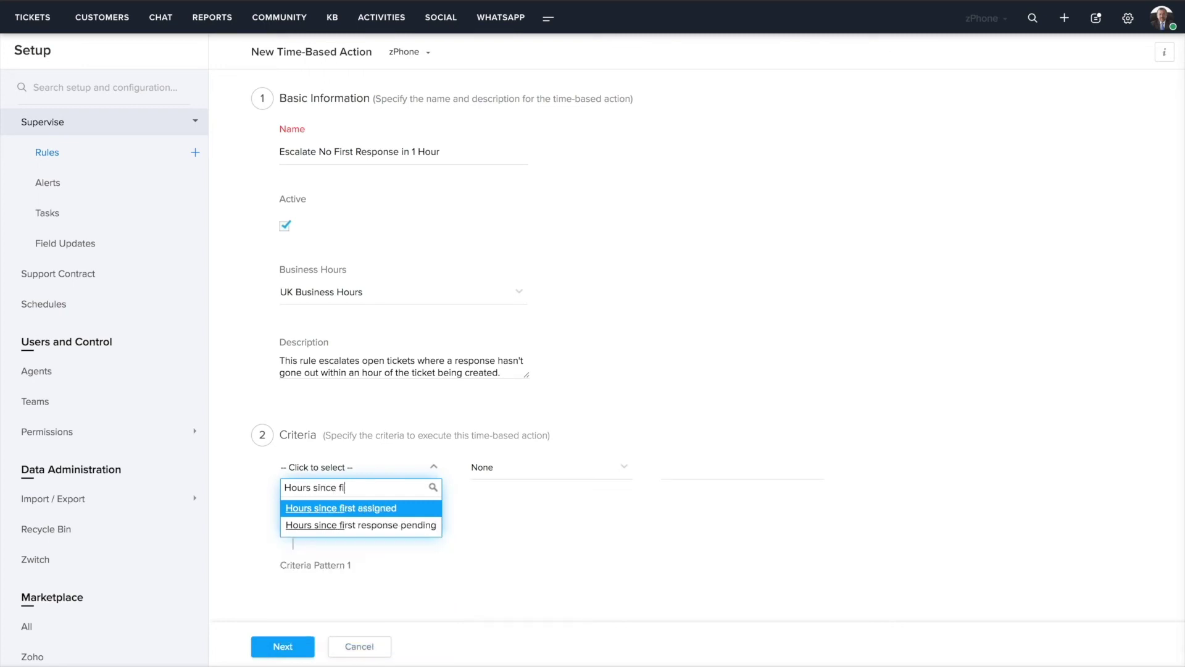
text(rst)
click(371, 524)
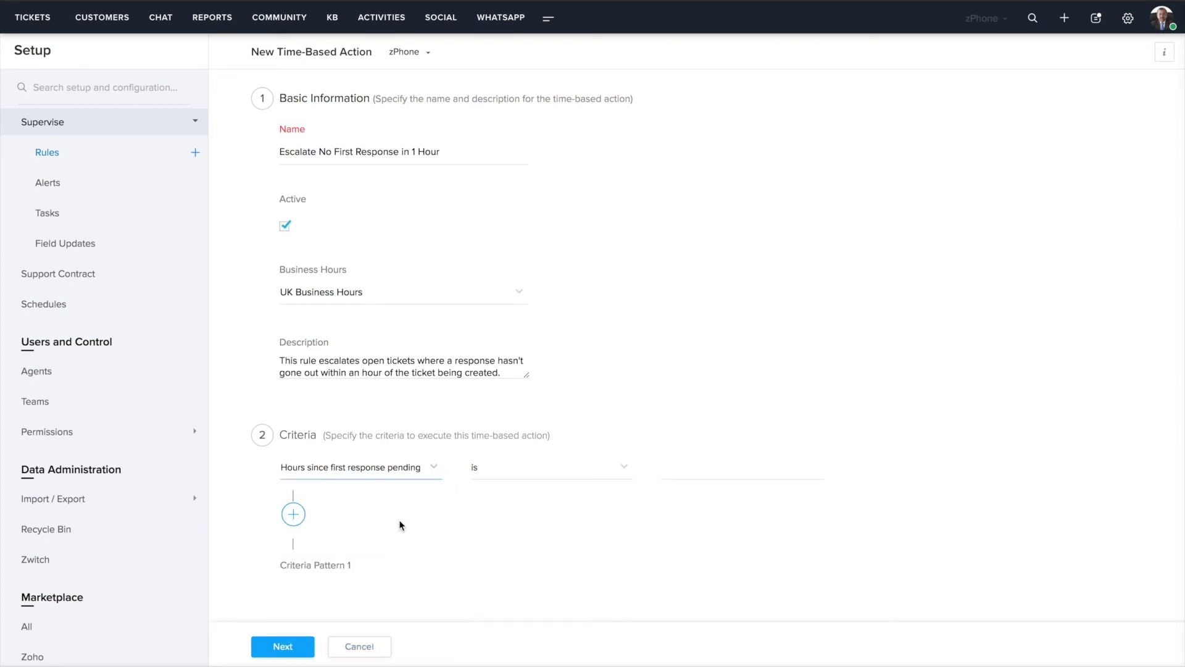
click(680, 464)
text(1)
Step: Add an AND condition requiring Status is Open, then continue to actions
click(294, 514)
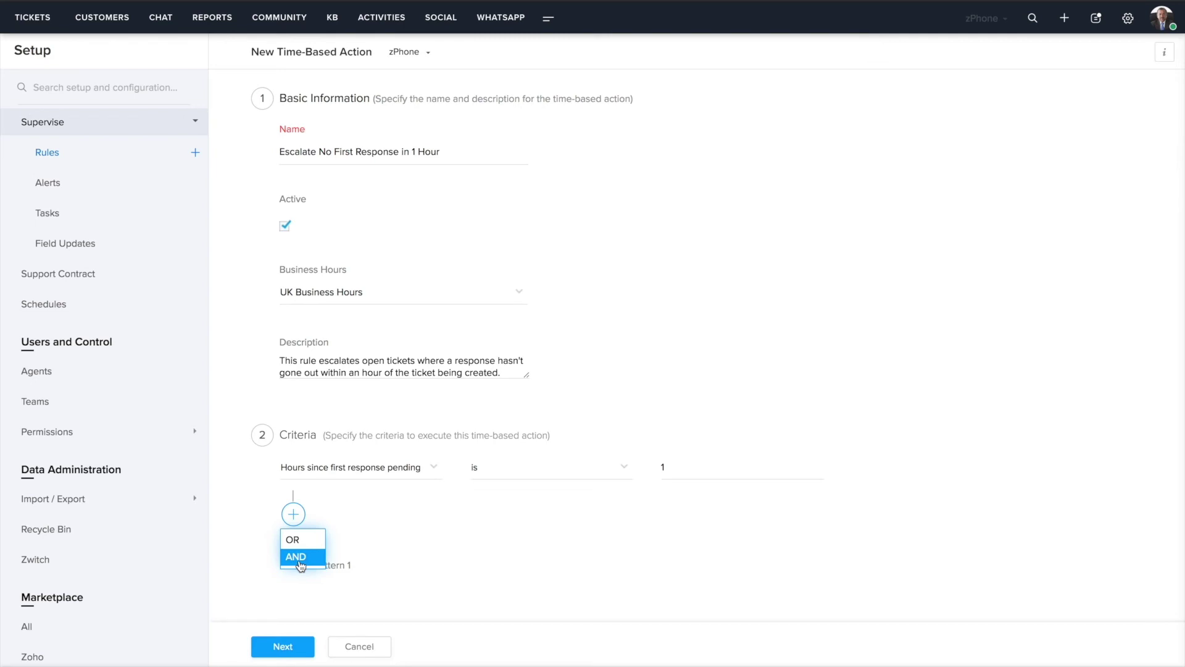
click(299, 559)
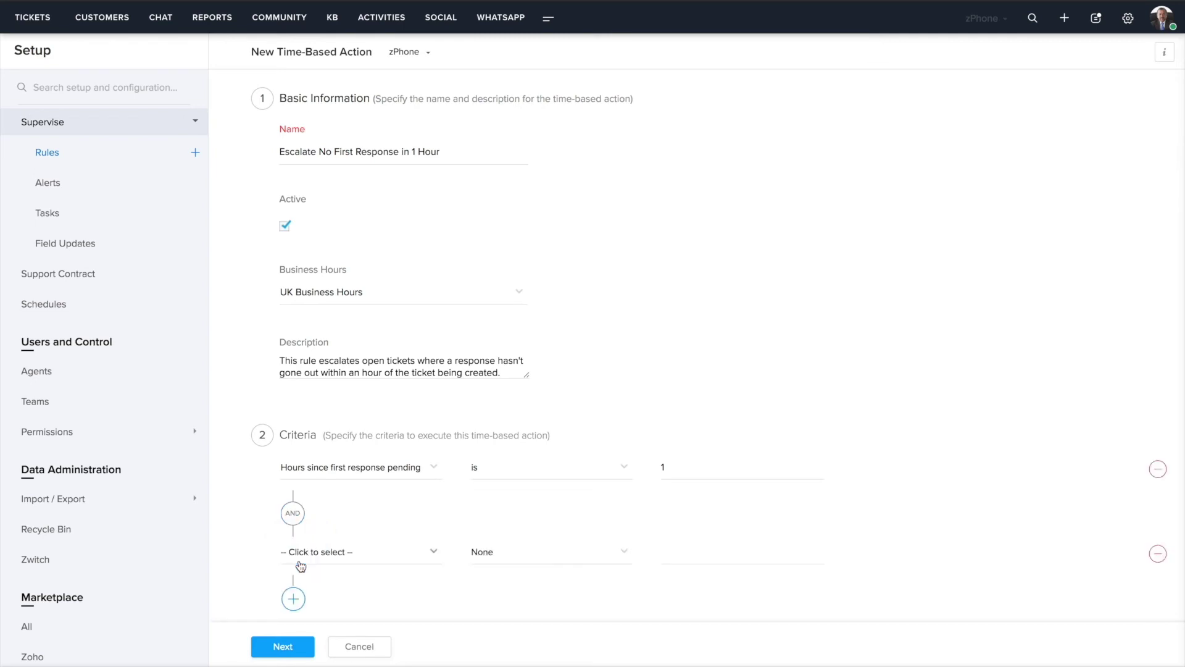
click(340, 552)
text(st)
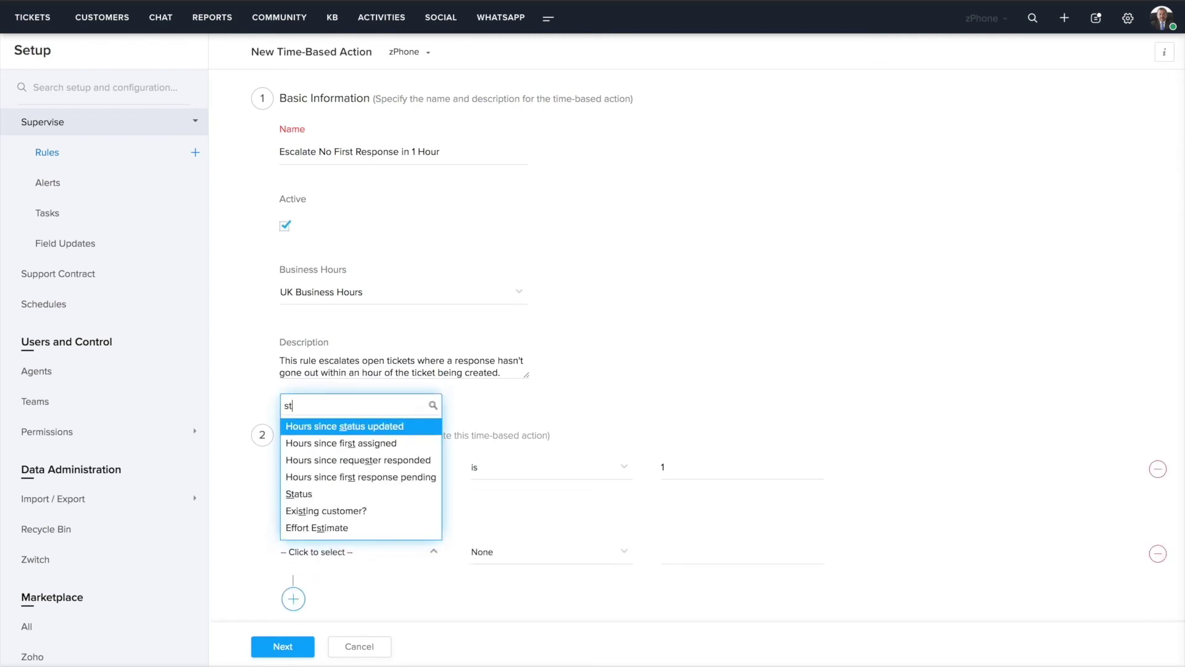
text(a)
click(312, 530)
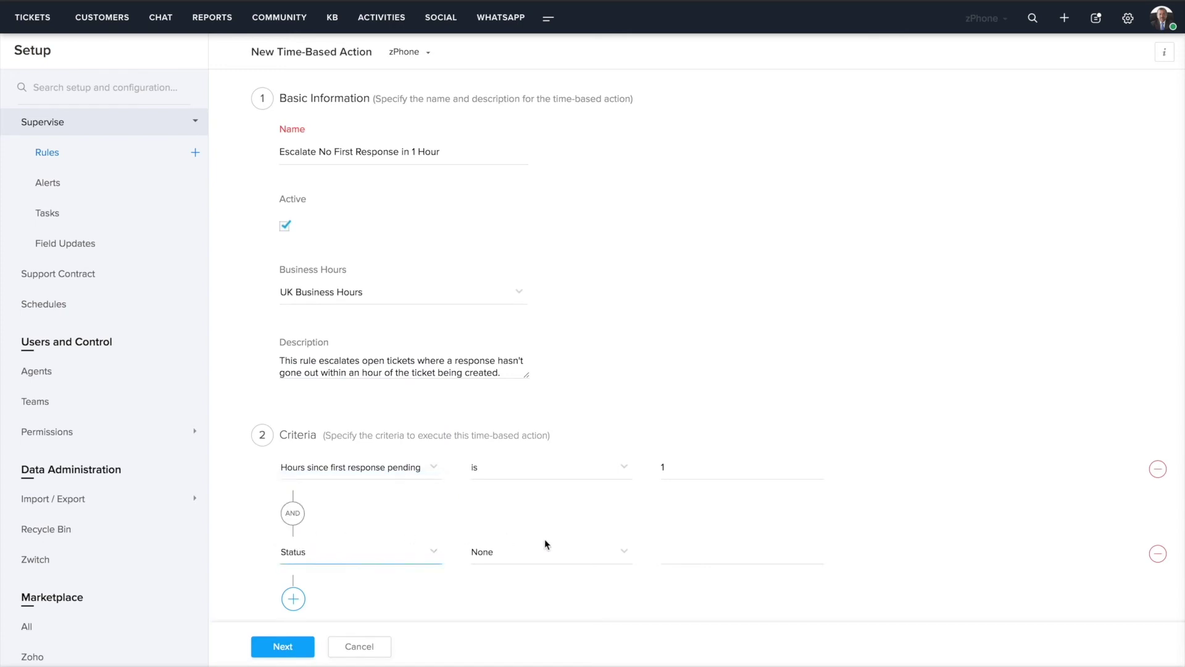
click(533, 548)
click(501, 471)
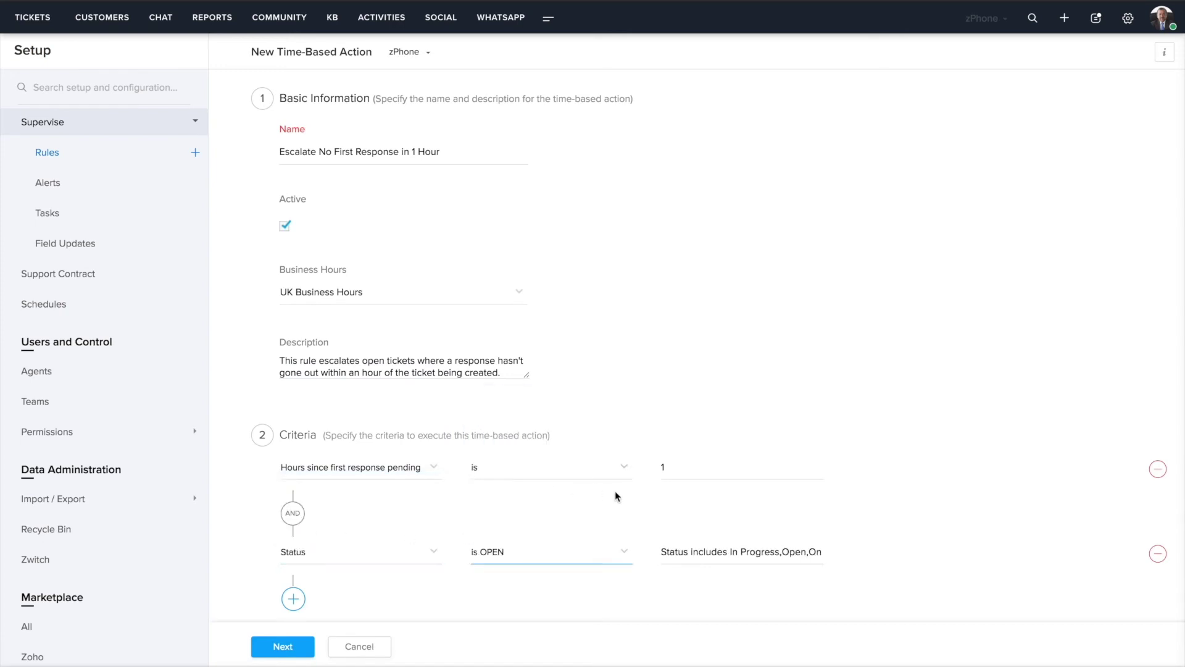
scroll(614, 492, down, 1)
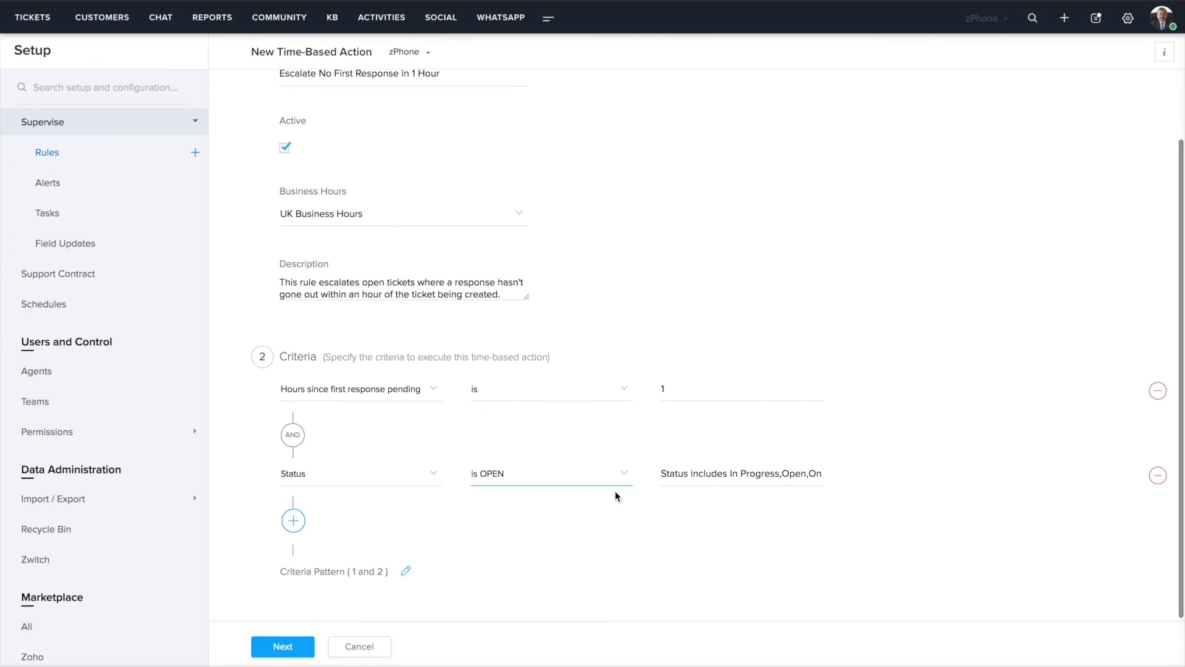
click(274, 648)
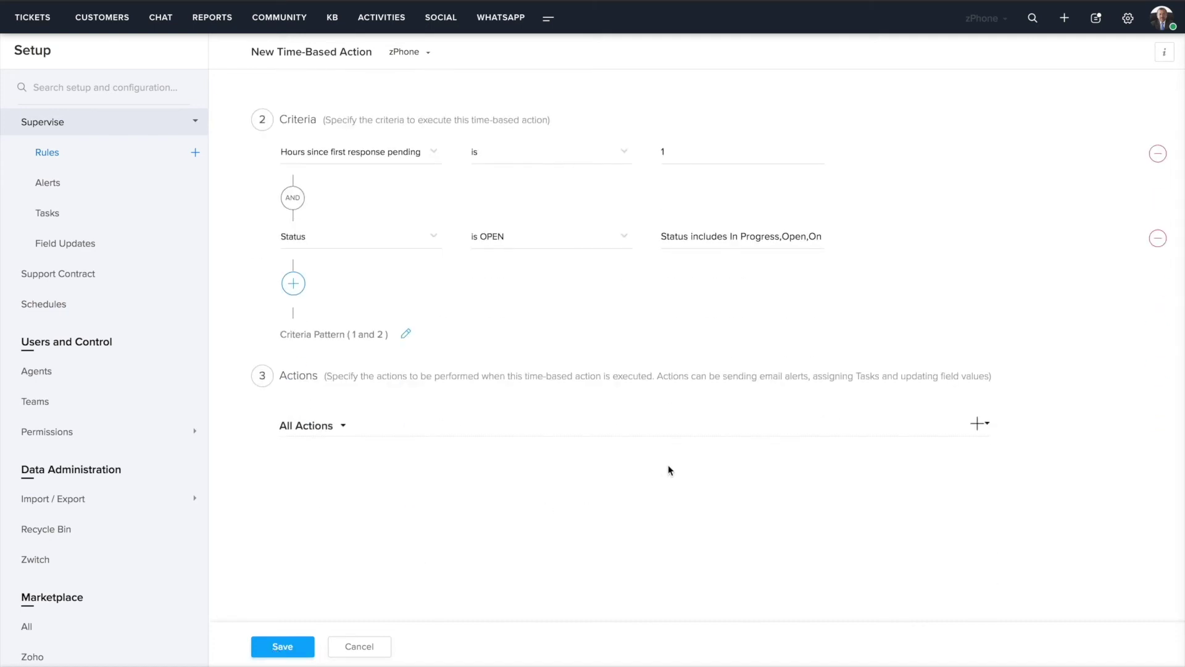
Step: Start adding a new email alert from the Actions add menu
click(978, 427)
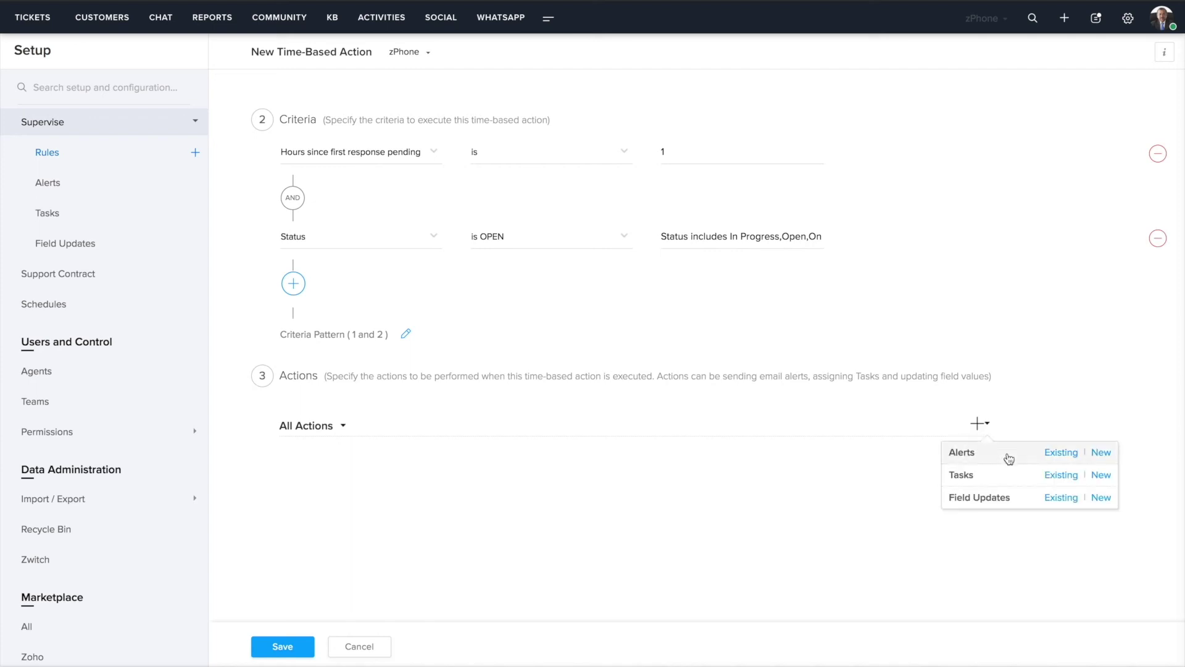
click(1100, 453)
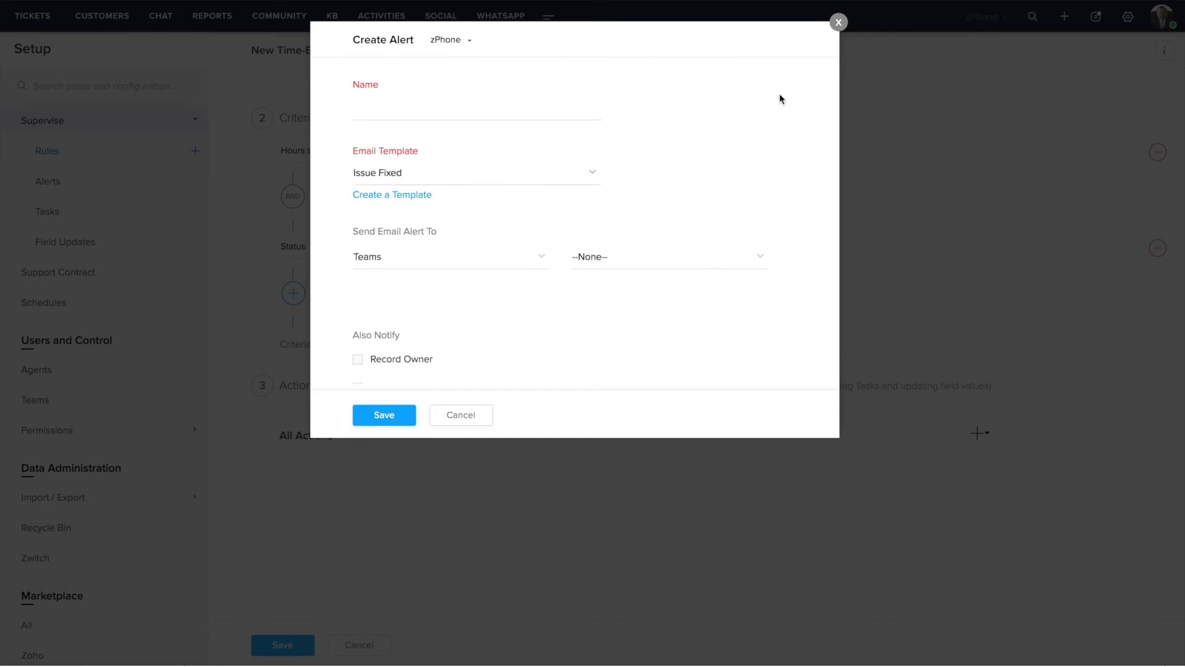
Step: Attach the existing 'Delayed First Response Escalation' alert as the rule's action
click(836, 28)
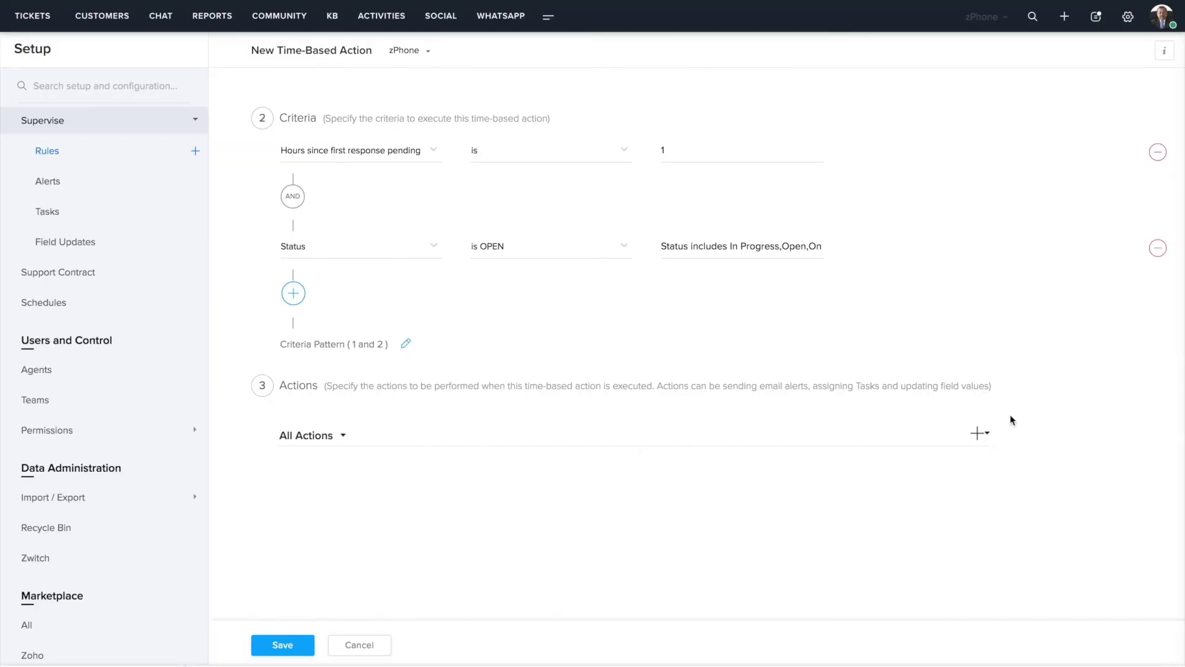
click(980, 433)
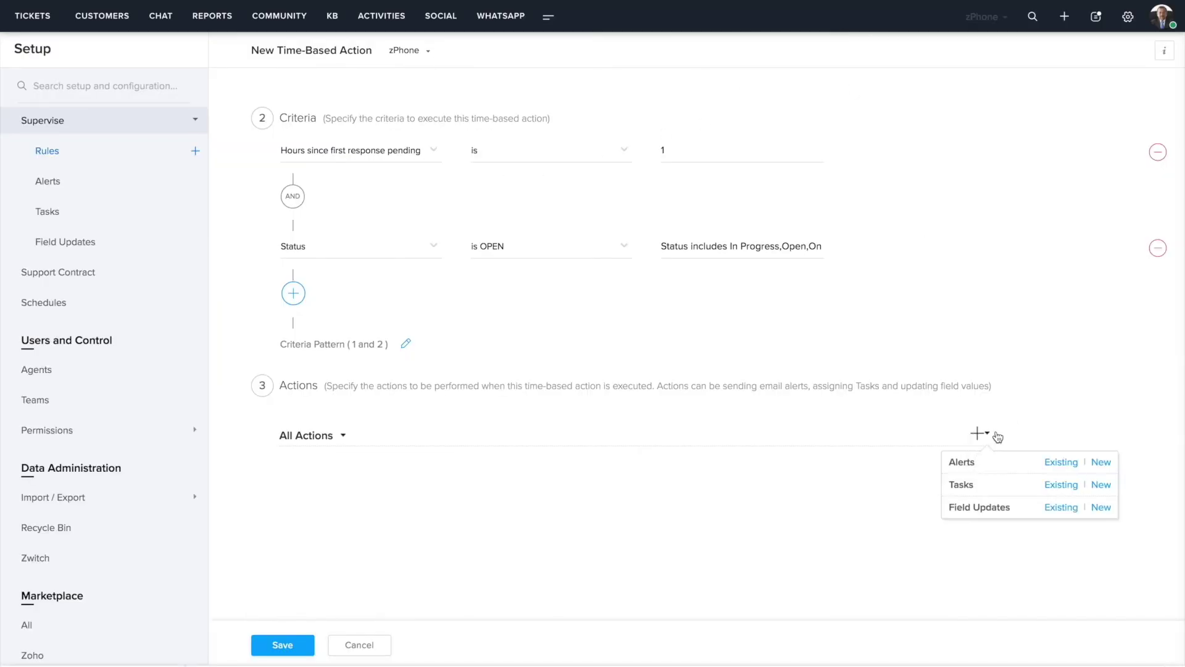
click(1061, 460)
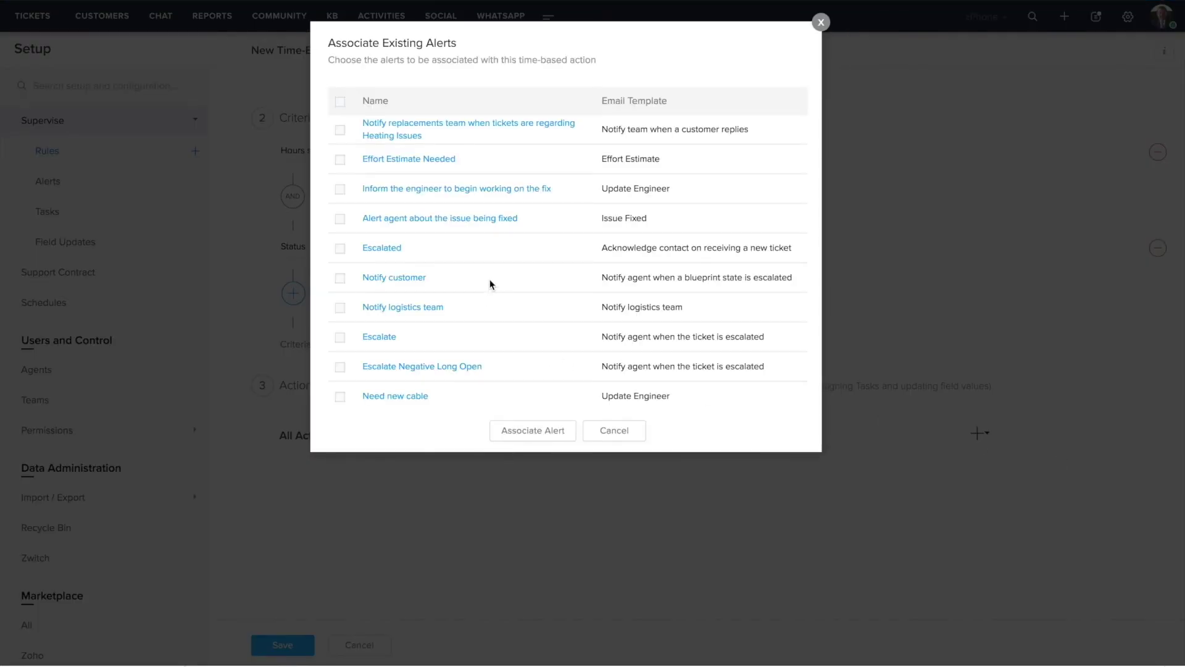
scroll(490, 279, down, 1)
scroll(491, 279, down, 3)
scroll(491, 279, down, 1)
scroll(491, 284, down, 1)
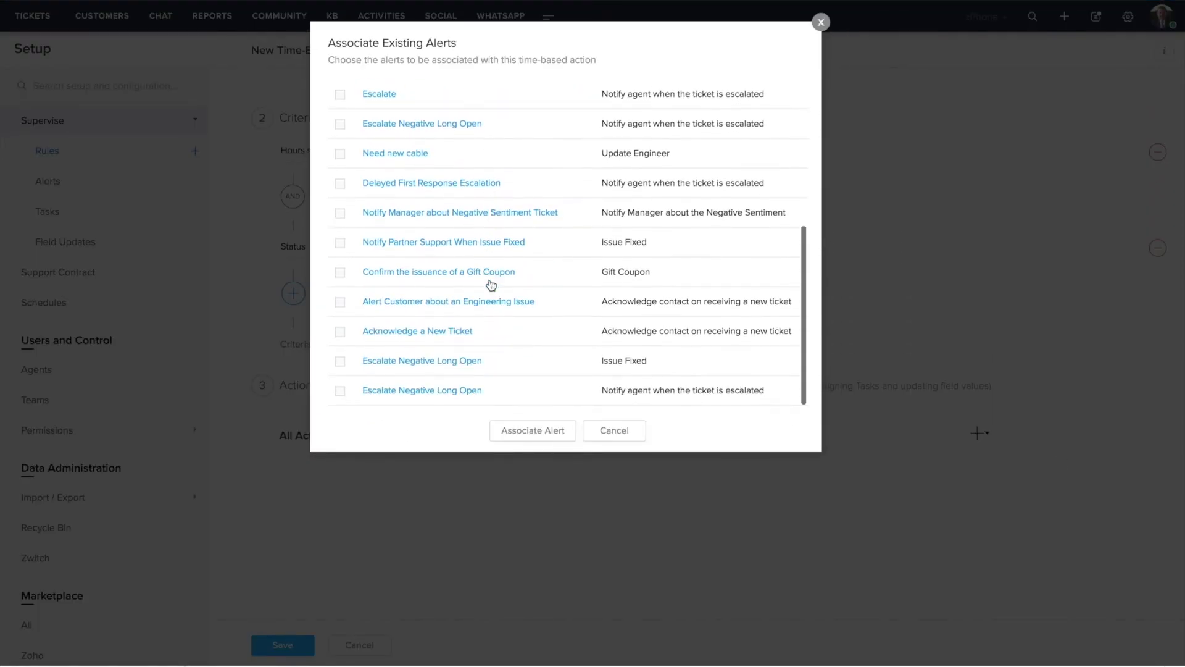
click(340, 183)
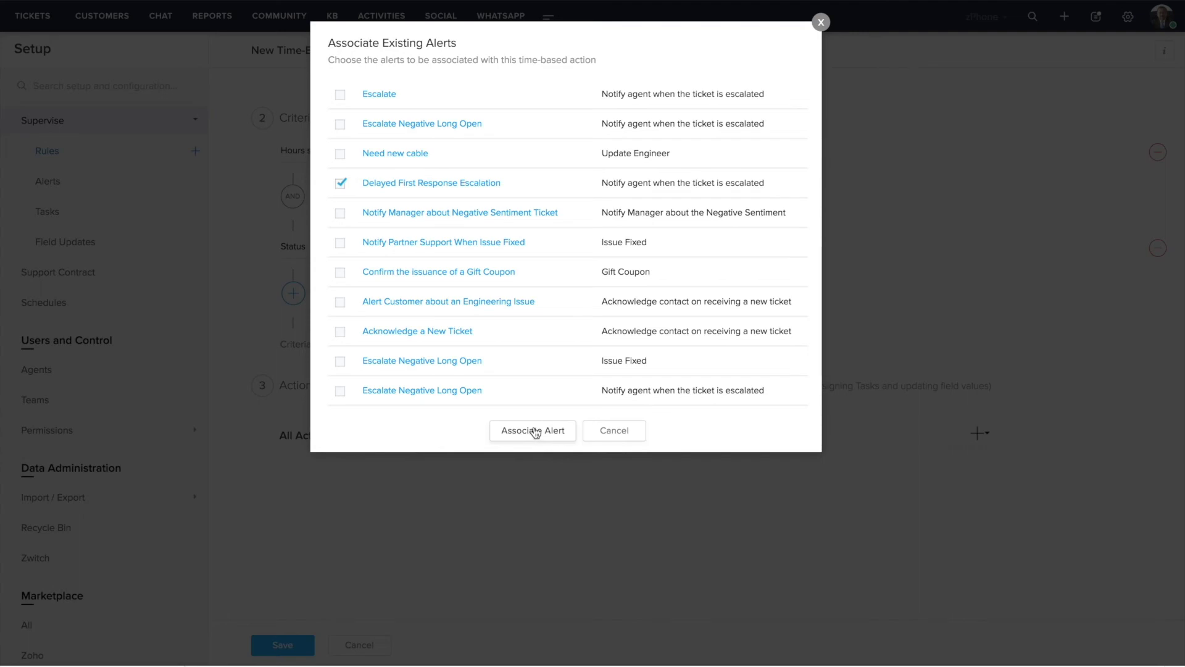
click(534, 432)
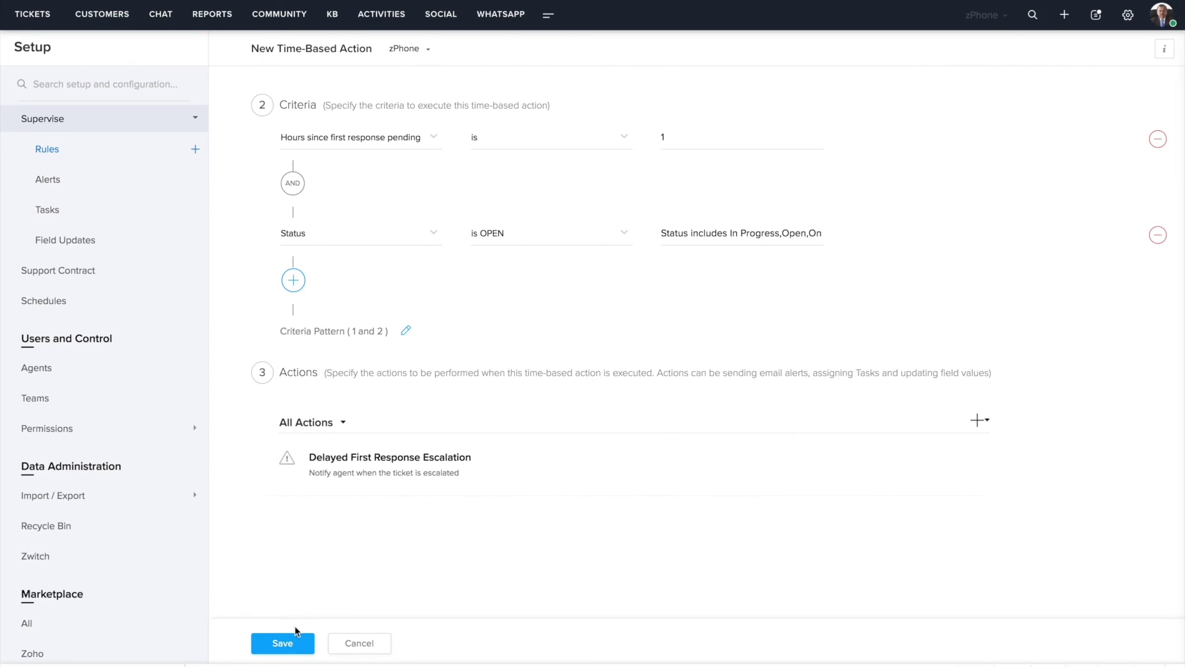
Step: Save the 'Escalate No First Response in 1 Hour' rule and begin another time-based action
click(283, 643)
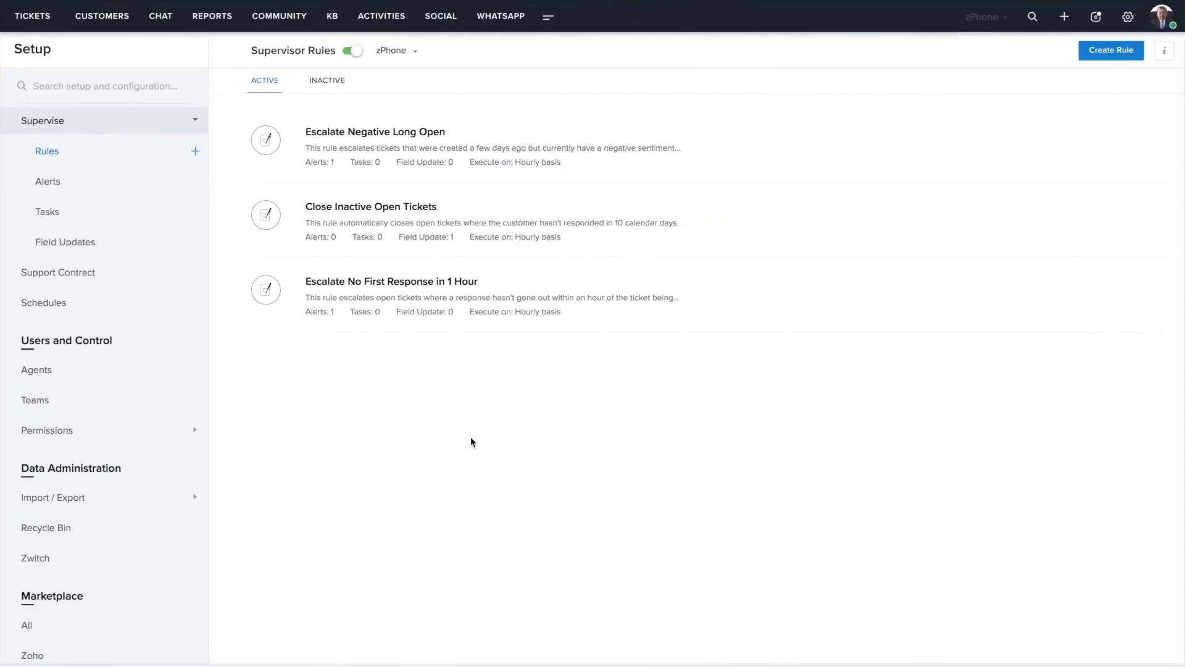
click(1111, 53)
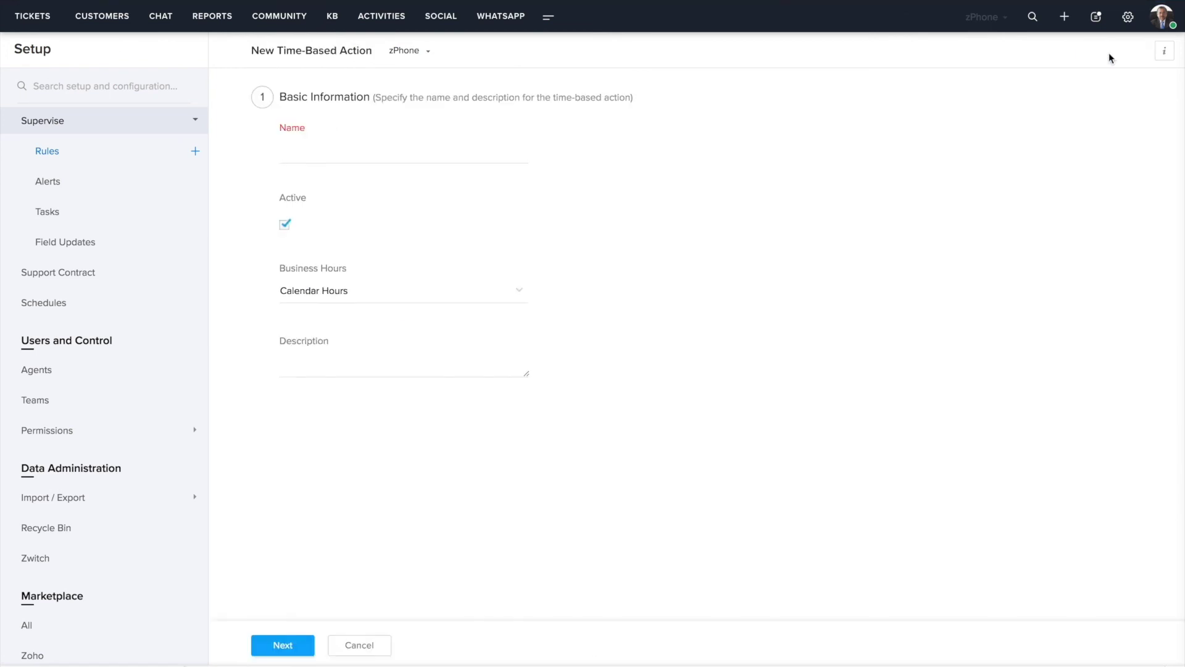
Step: Name the rule 'Assign Unassigned Tickets due in 1 hour', with UK Business Hours and a description
click(373, 158)
text(Assign )
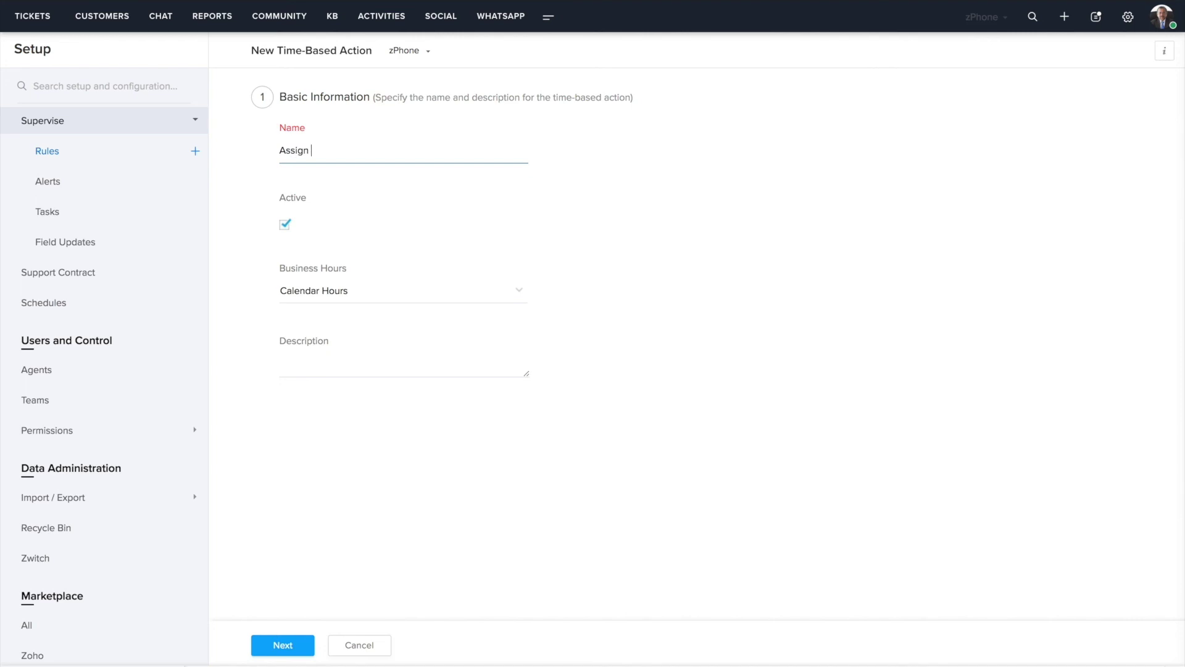
text(Unassigned )
text(Tickets )
text(due in )
text(1 hour)
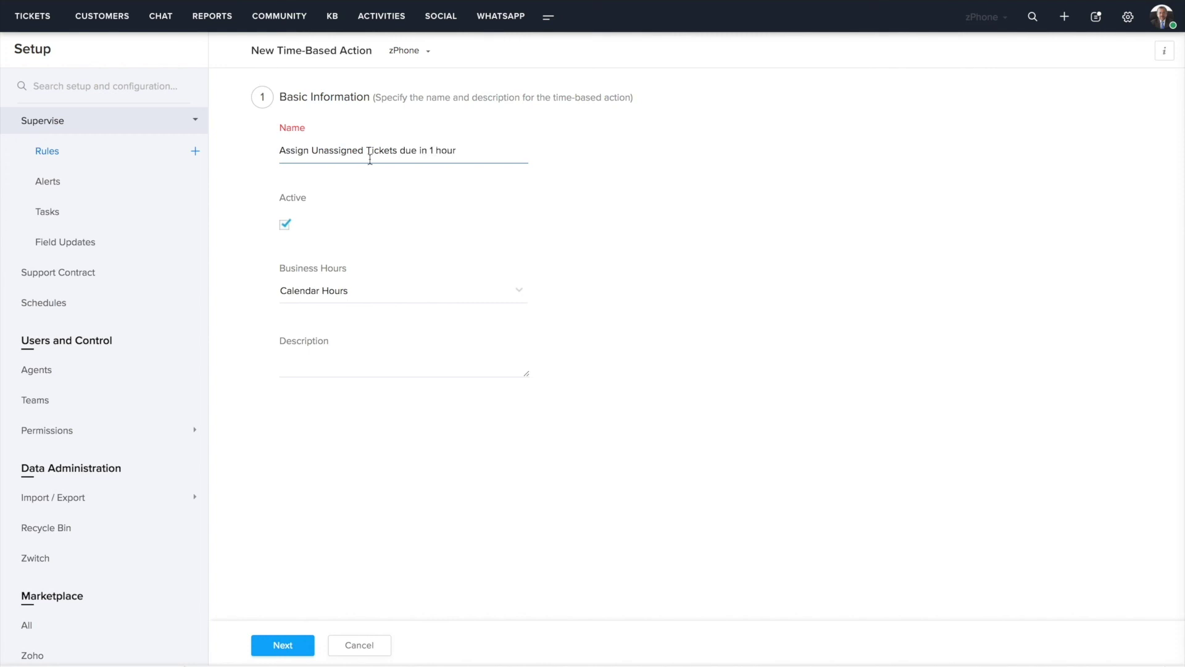
click(333, 286)
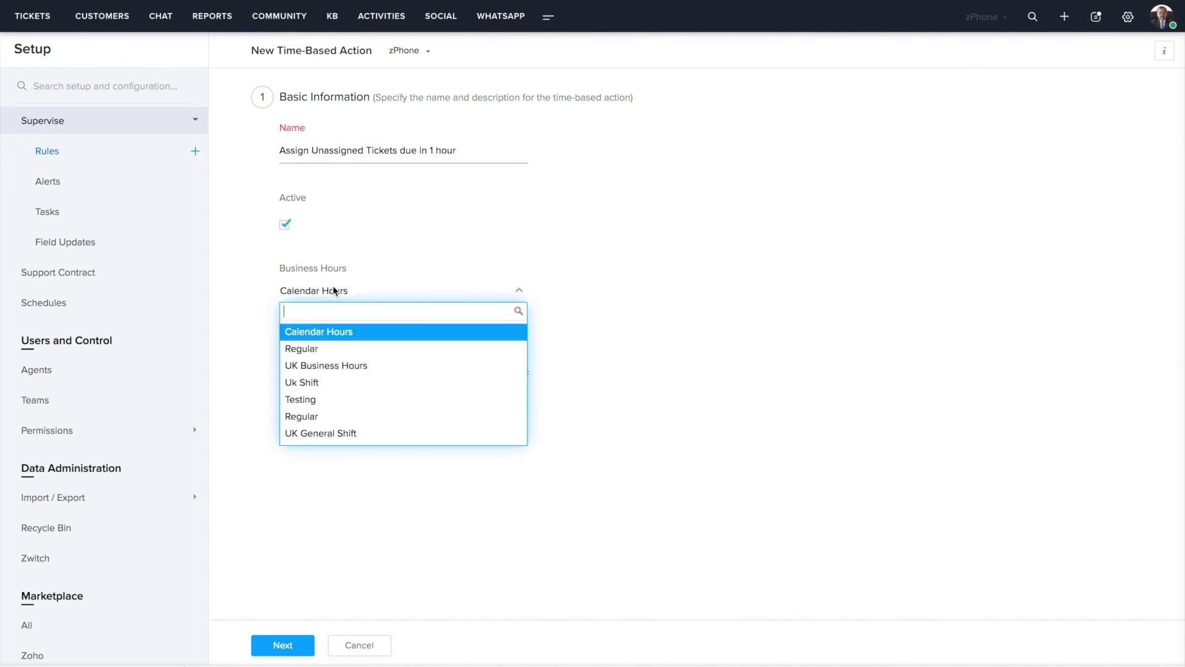
click(333, 368)
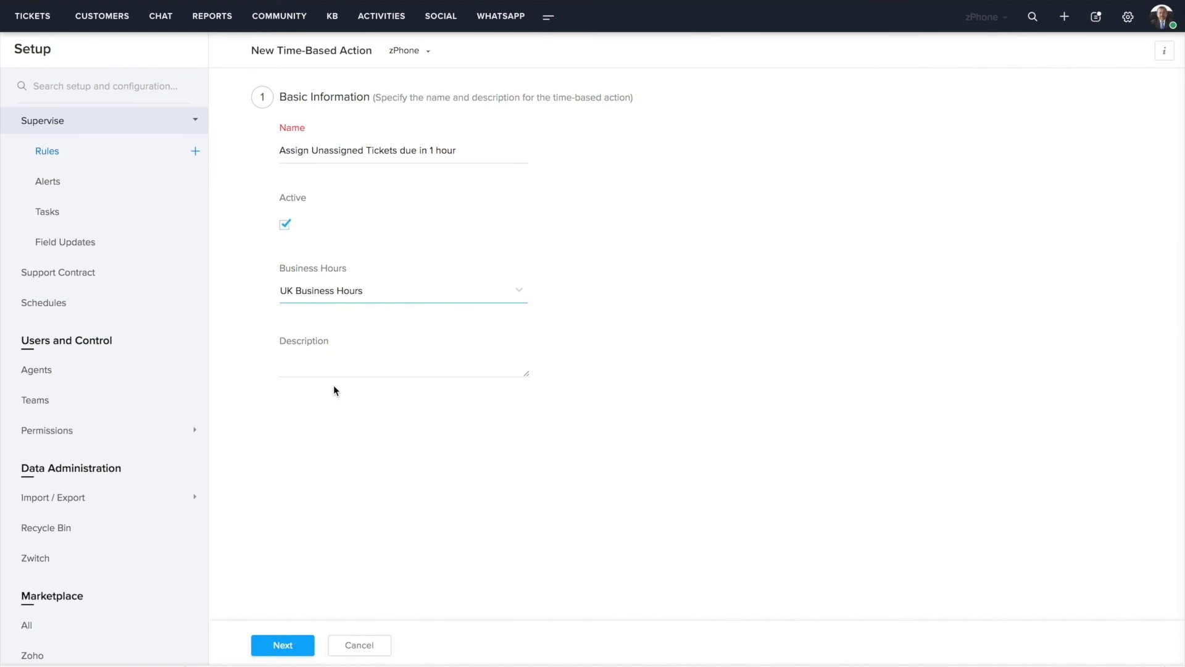
click(342, 363)
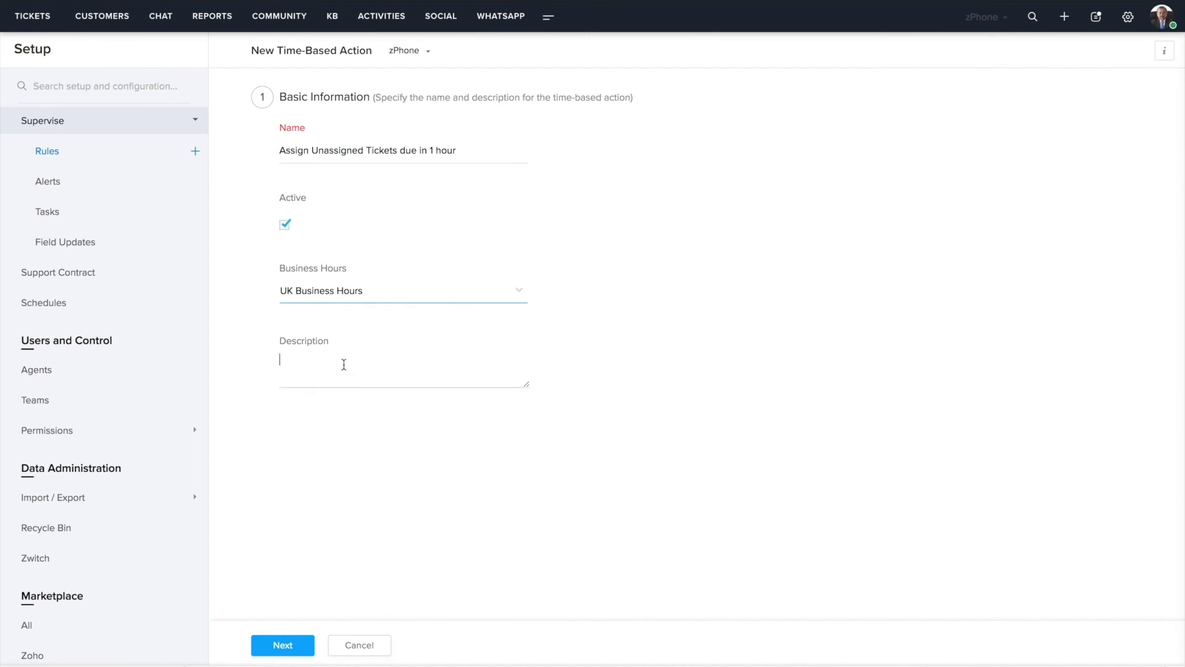
text(This rule automatically assigns to a manager tickets that are unassigned and due in 1 hour.)
key(Return)
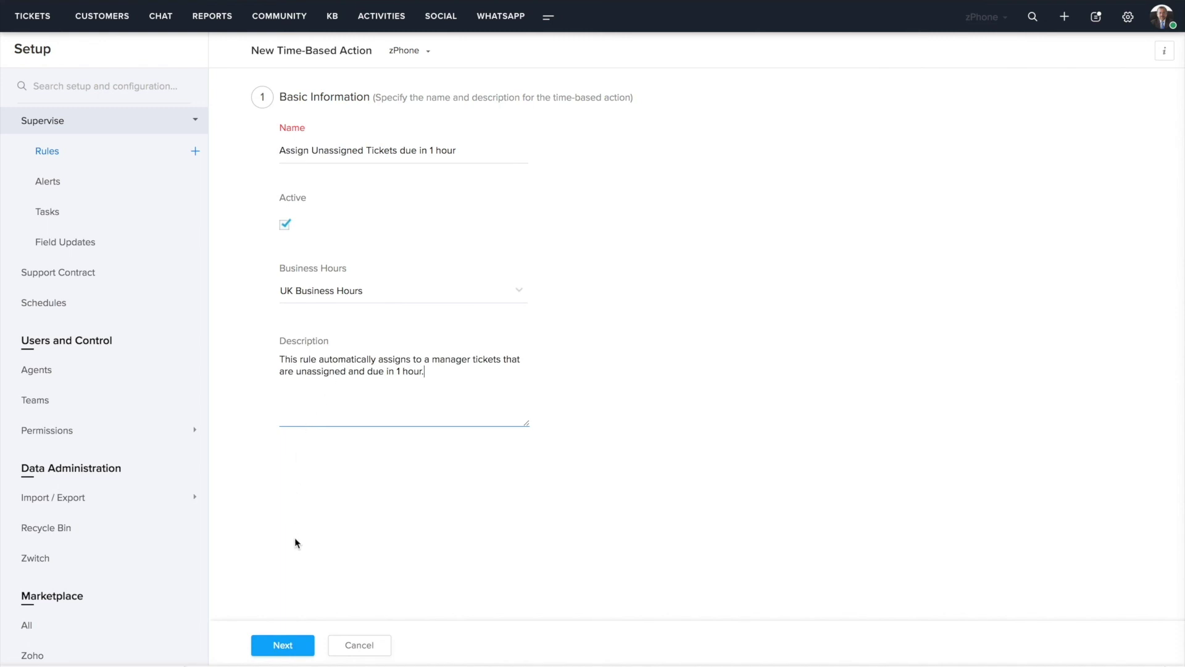
click(276, 646)
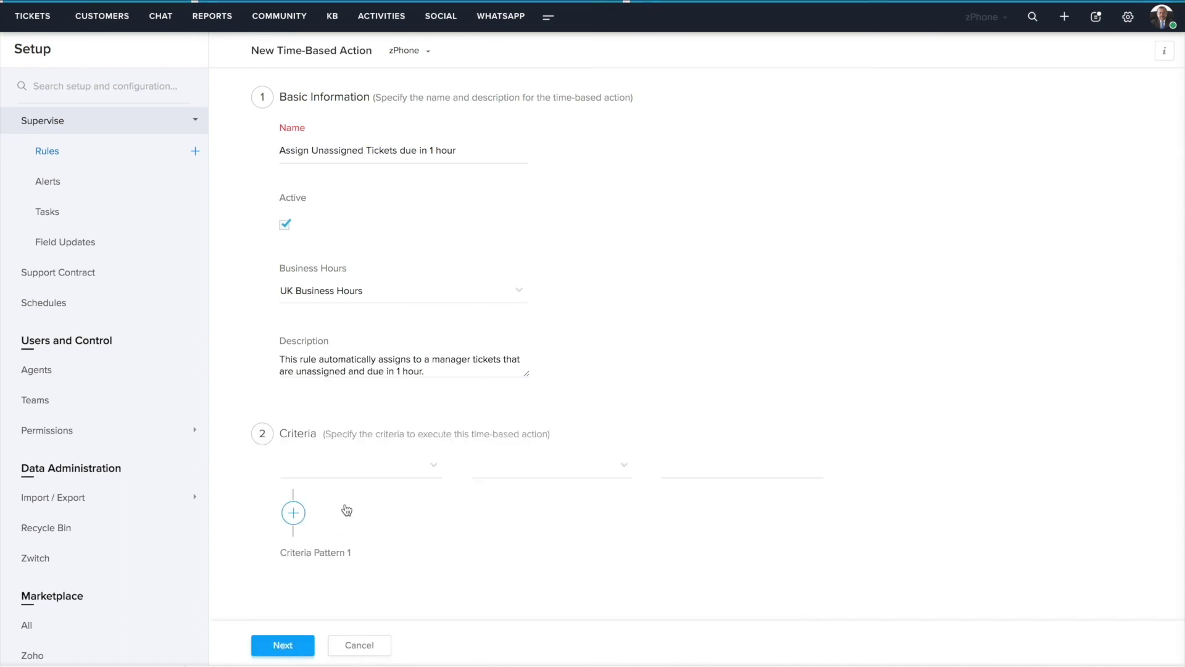
Step: Add criteria 'Hours to due date is 1' AND 'Ticket Owner is empty'
click(333, 466)
text(h)
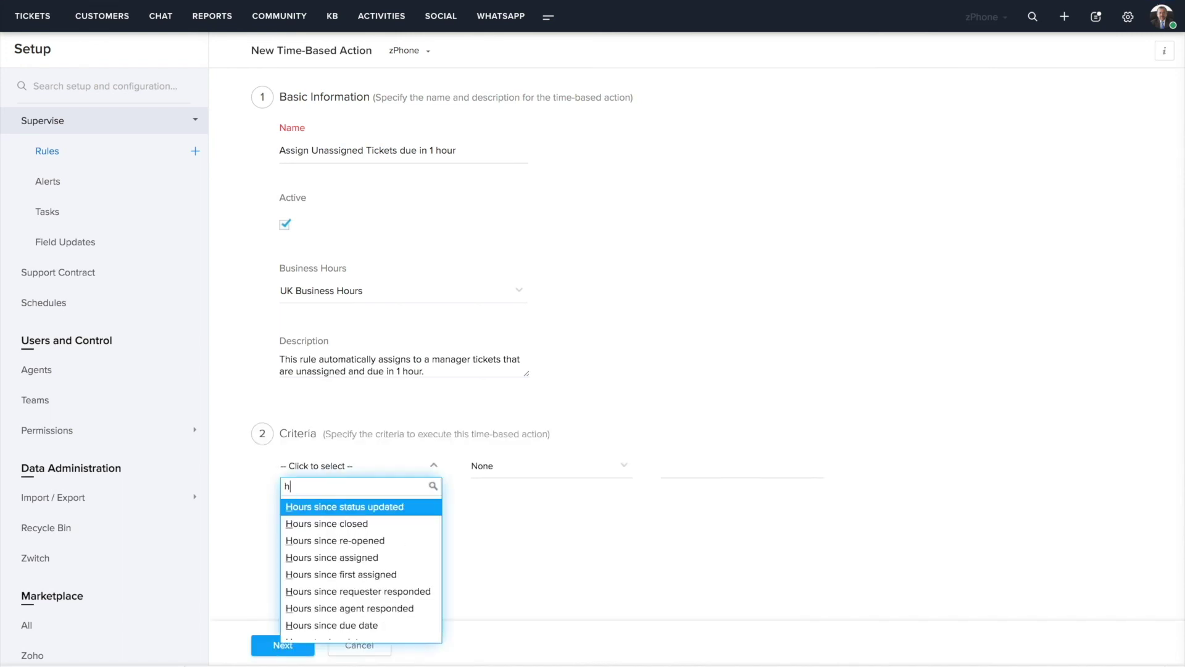
text(ours to)
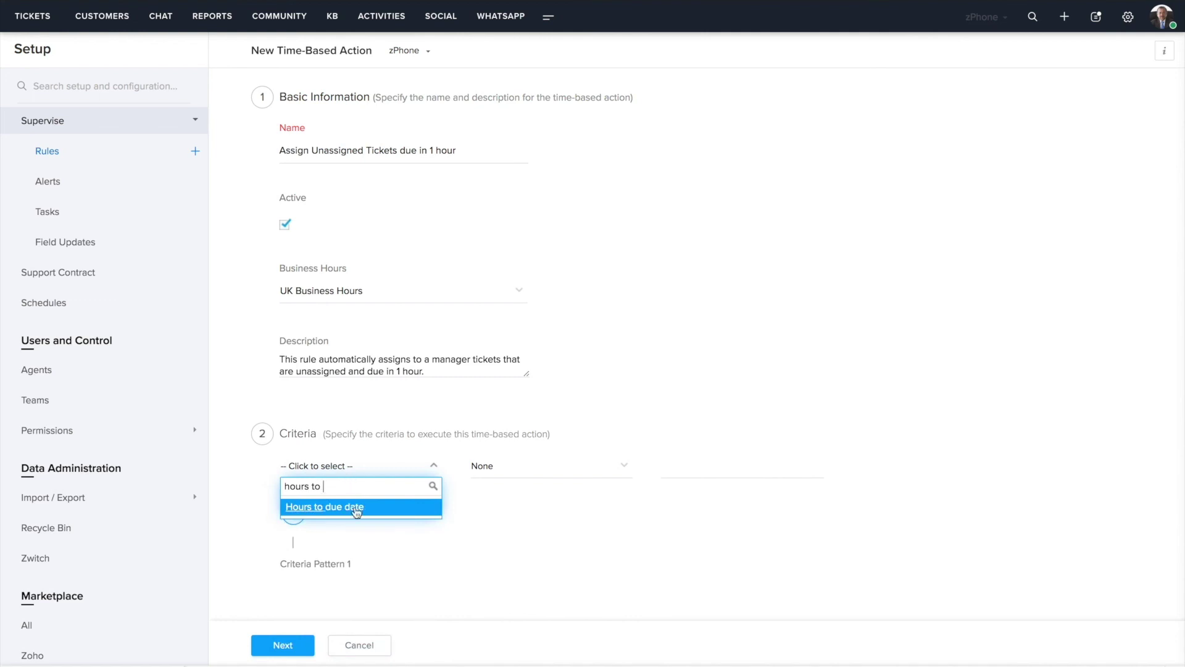
click(356, 509)
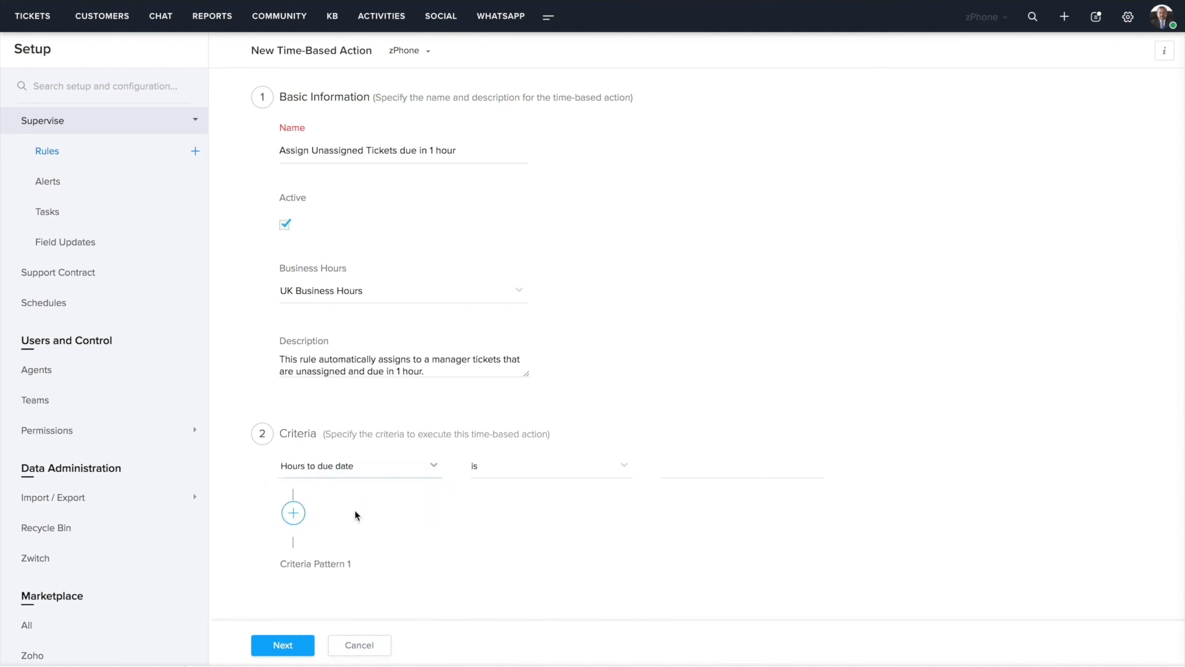
click(694, 471)
text(1)
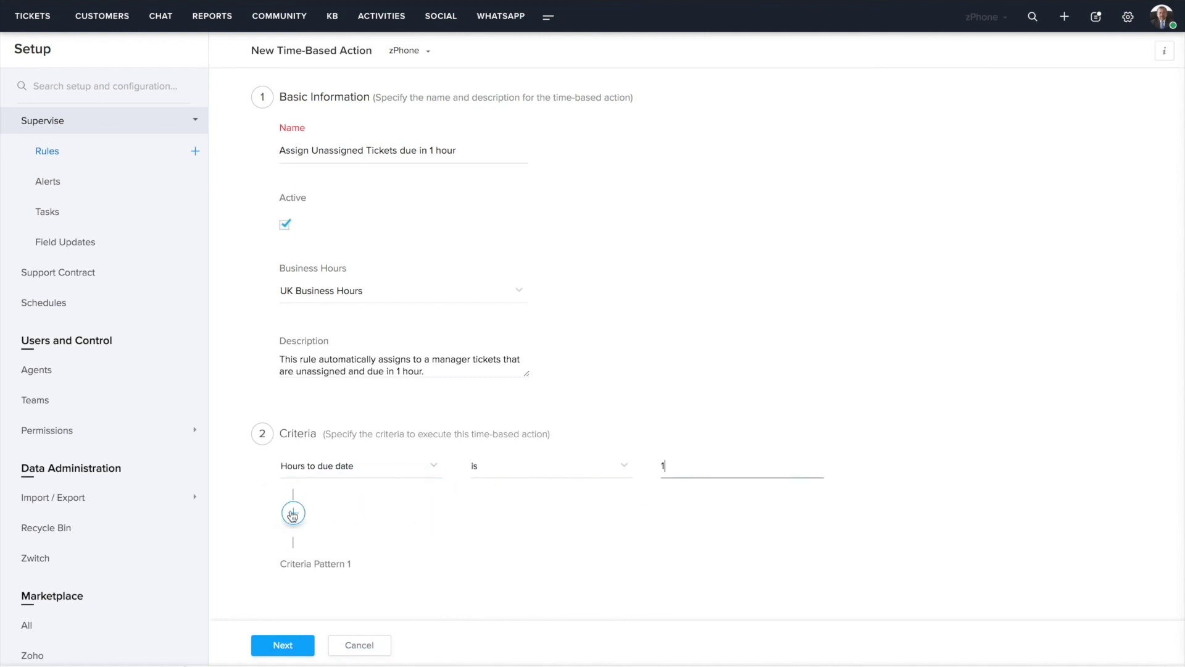
click(293, 512)
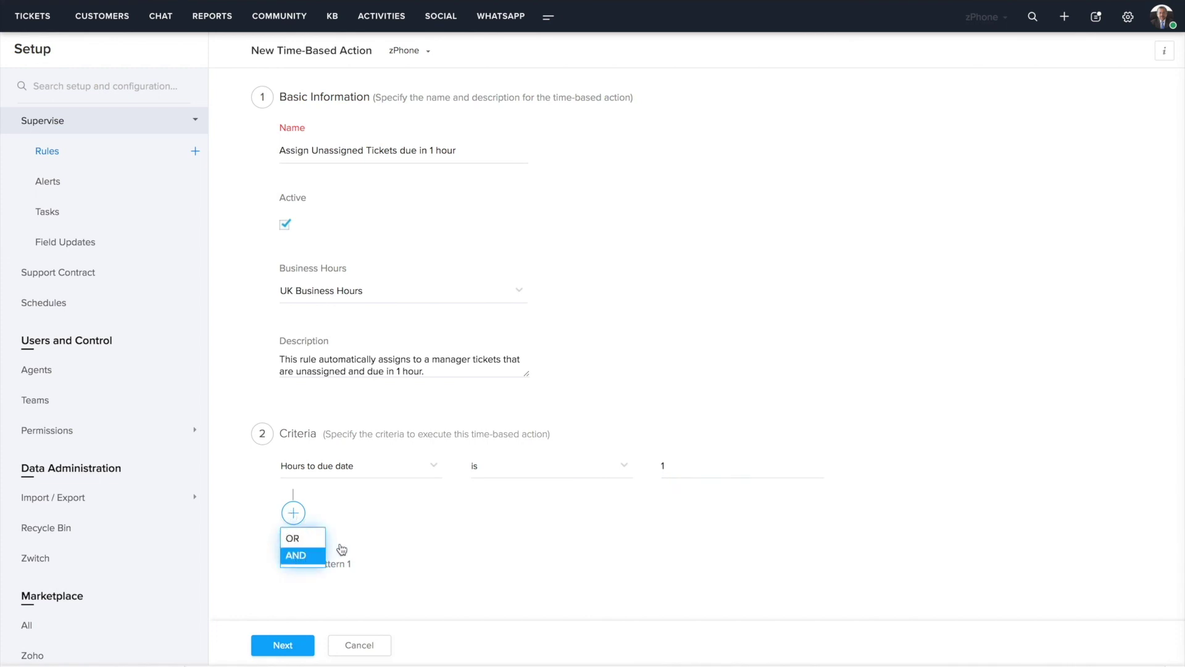
click(305, 555)
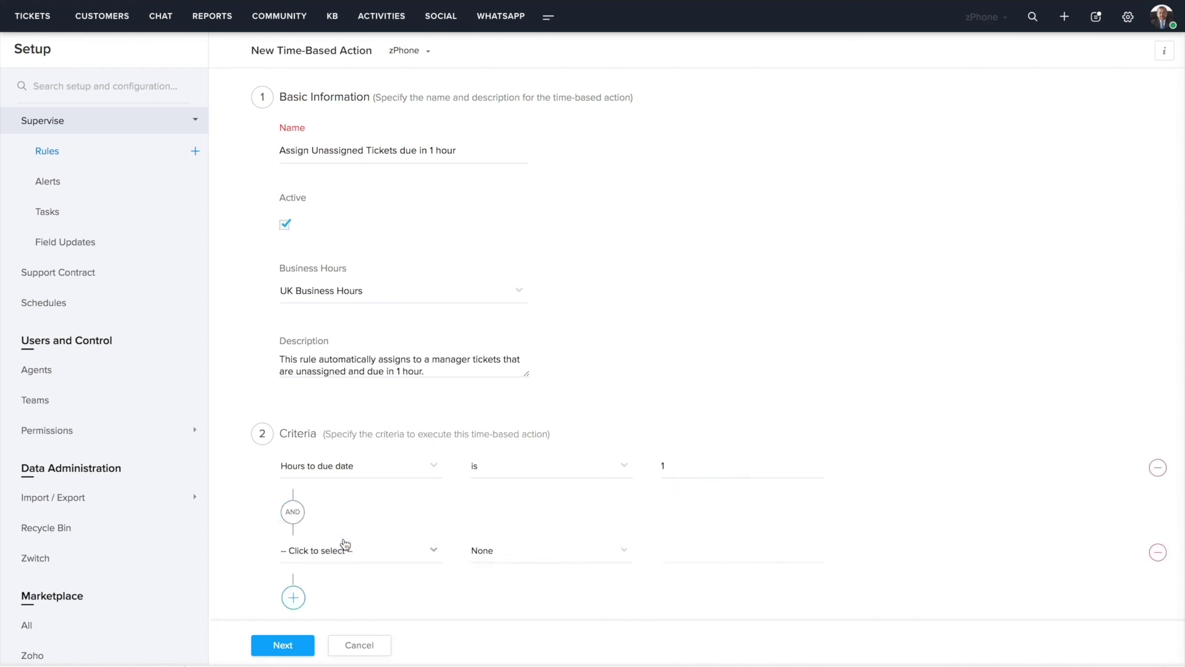
click(371, 550)
text(Ticket)
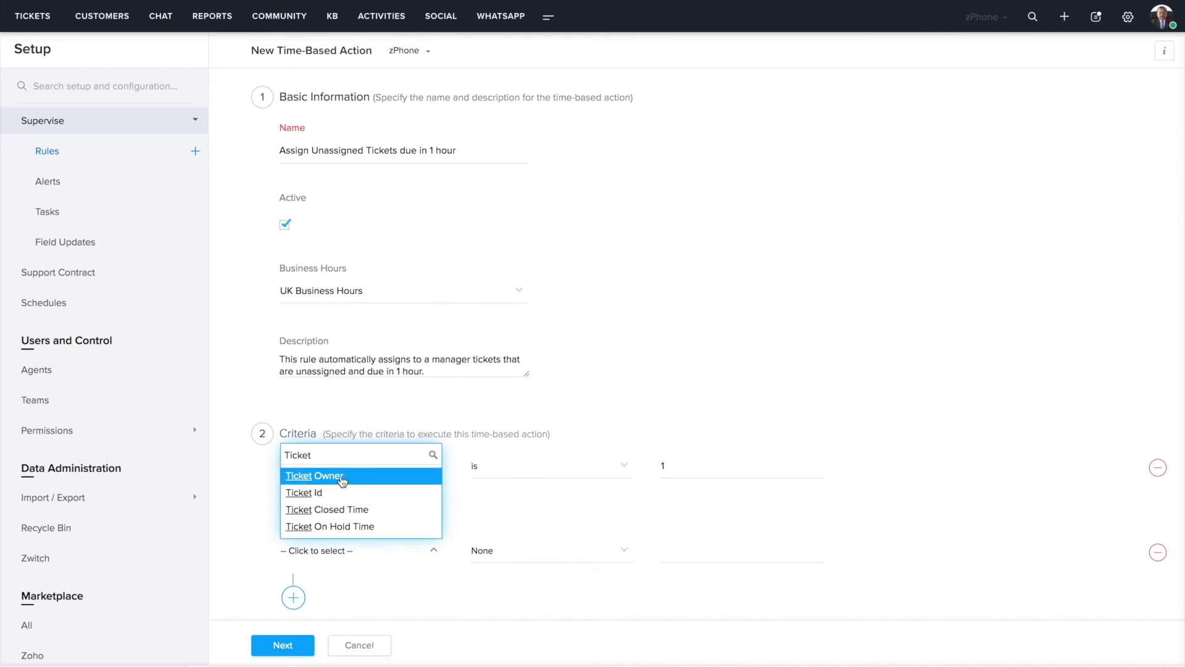
click(385, 476)
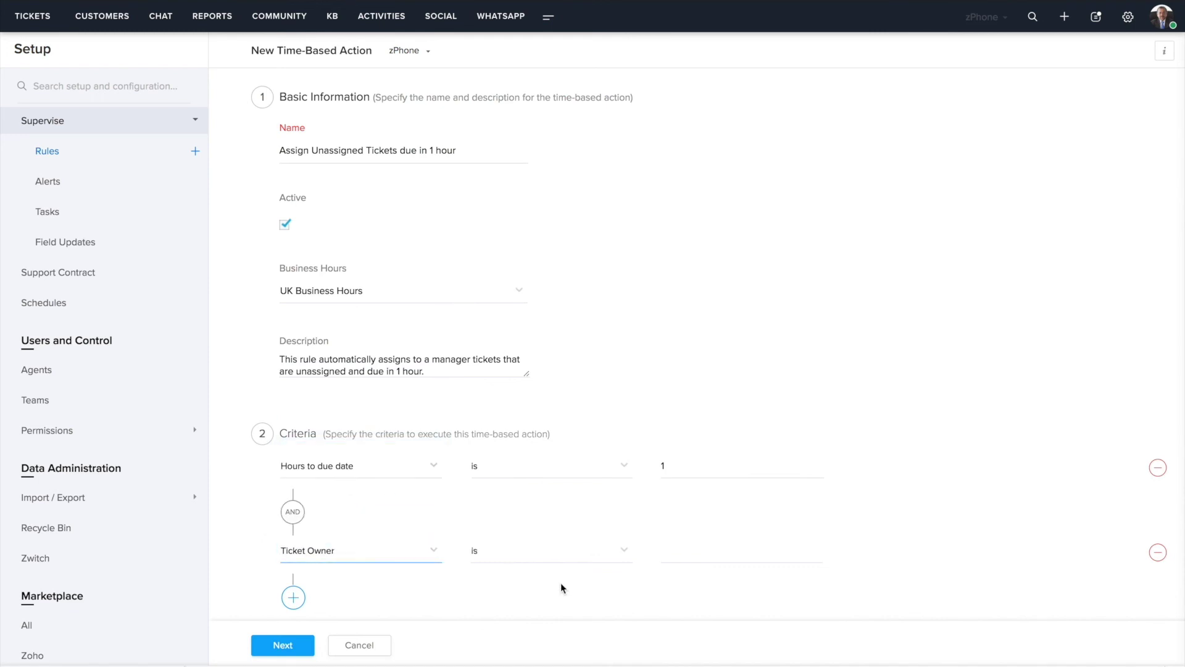
click(599, 556)
click(503, 604)
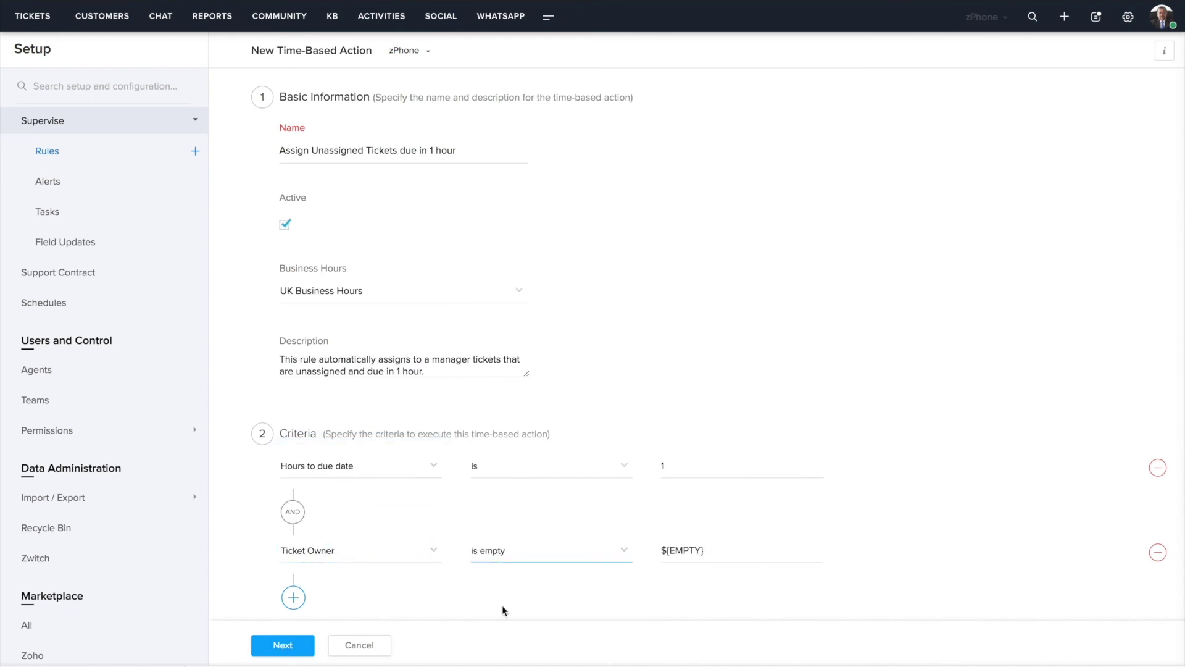
Step: Add a third AND criterion requiring Status to be Open
click(294, 596)
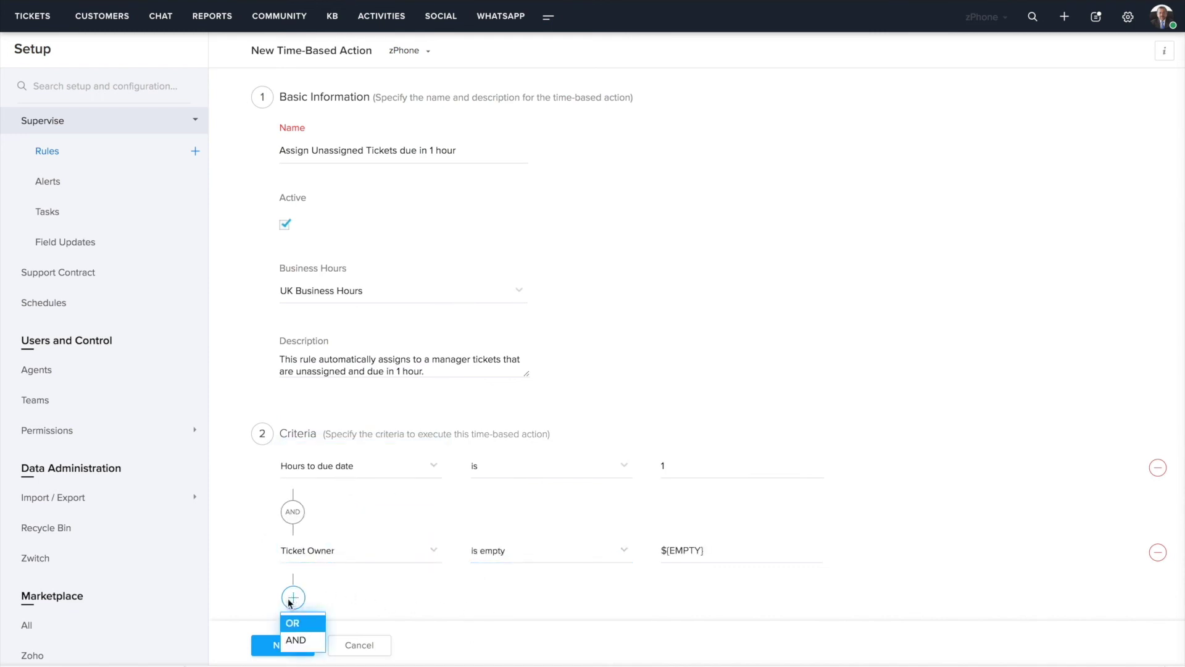
click(298, 641)
scroll(350, 602, down, 4)
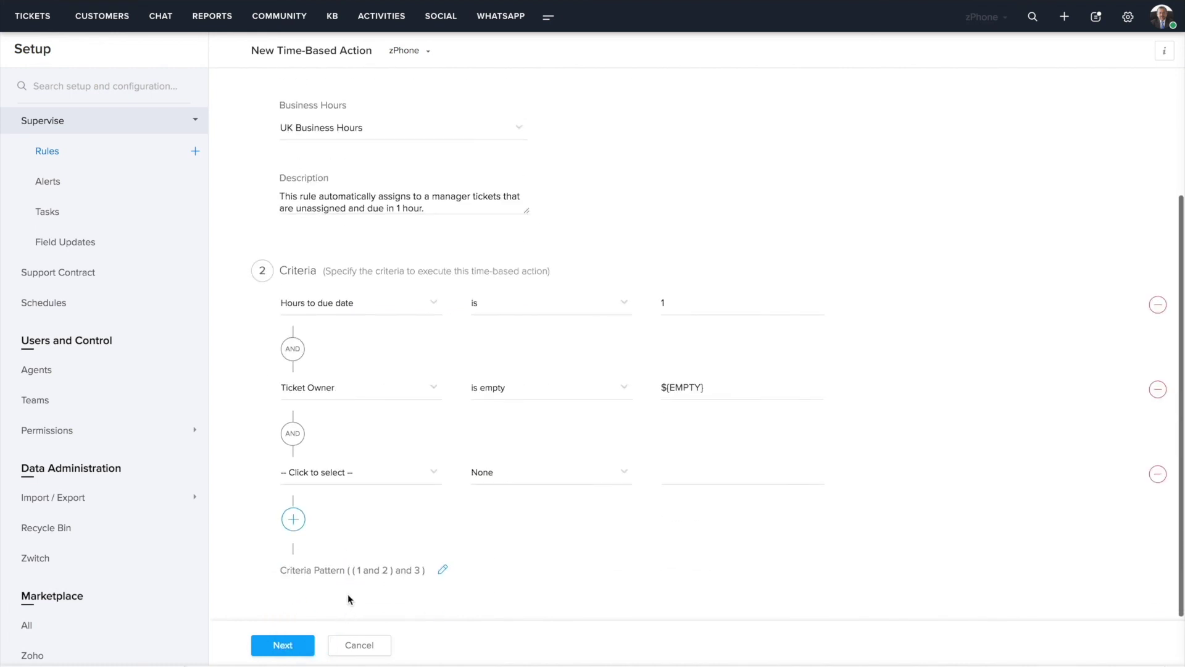
click(319, 471)
text(Status)
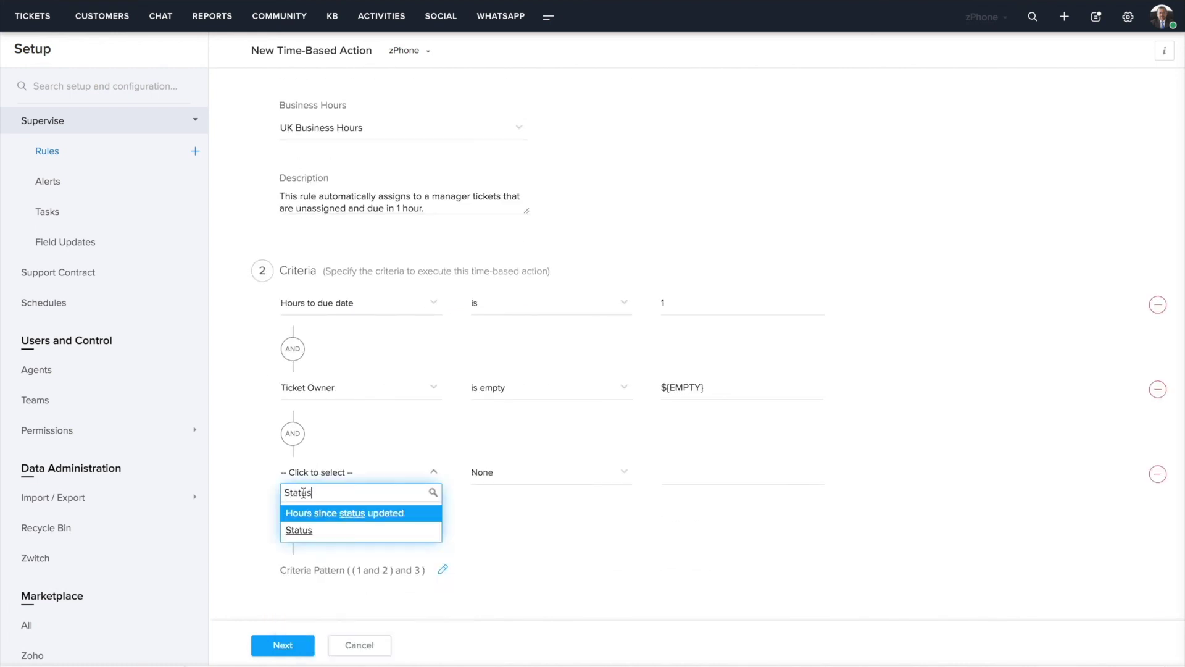
click(314, 531)
click(553, 474)
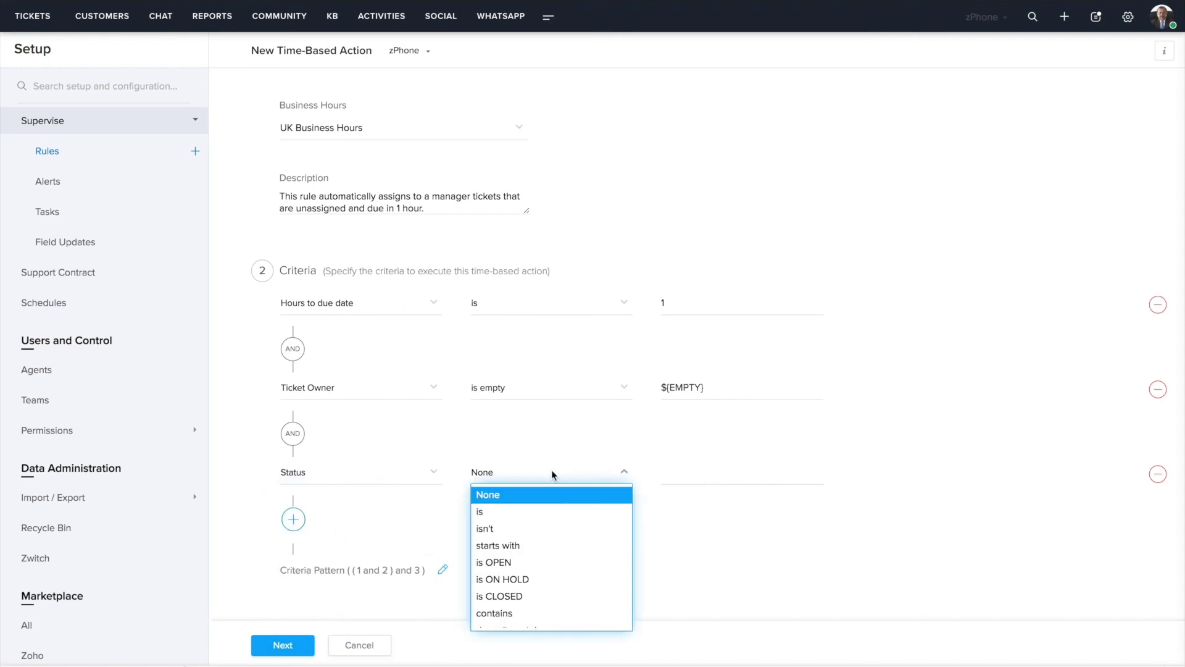
click(519, 511)
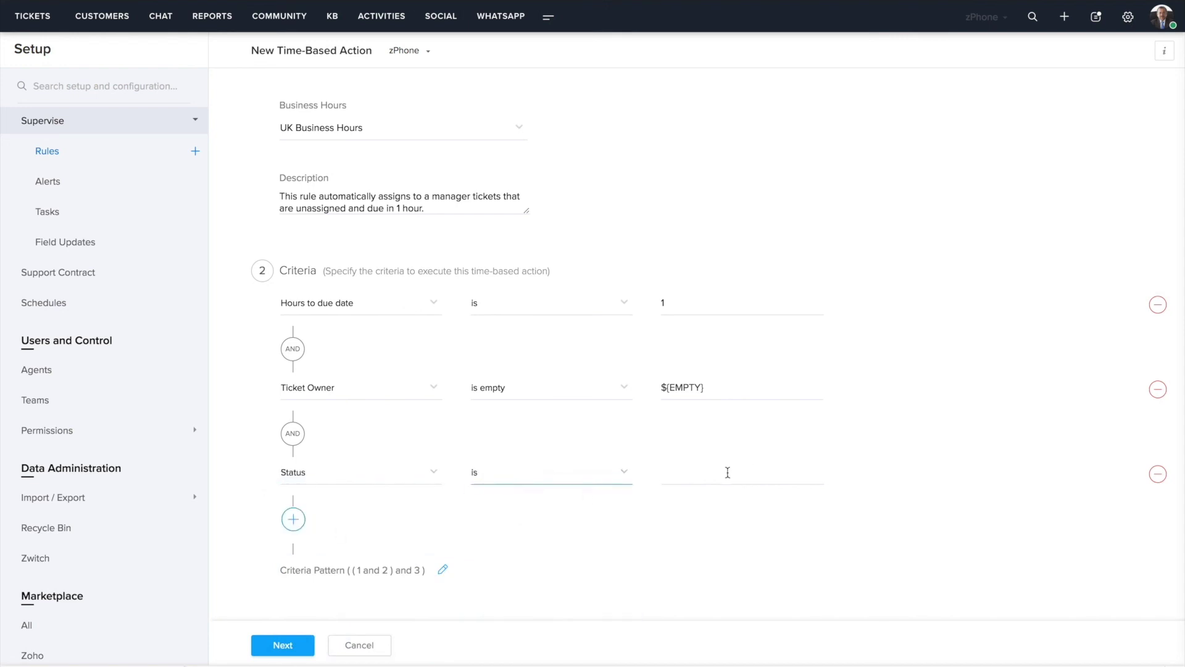
click(728, 472)
text(Open)
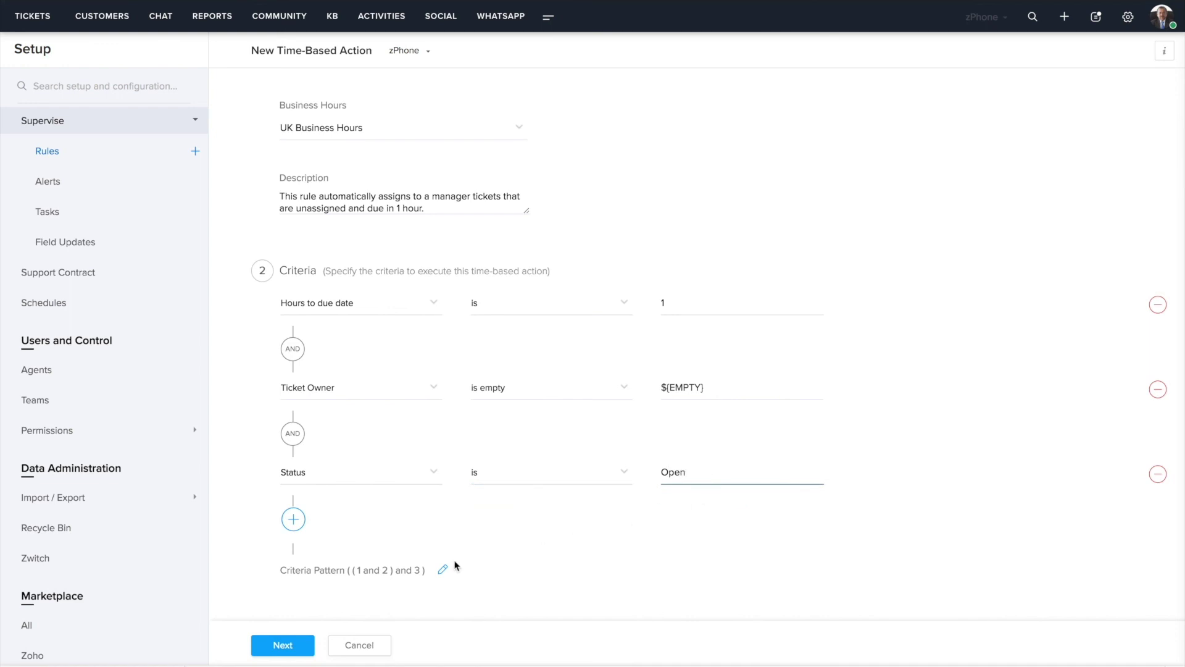
click(282, 650)
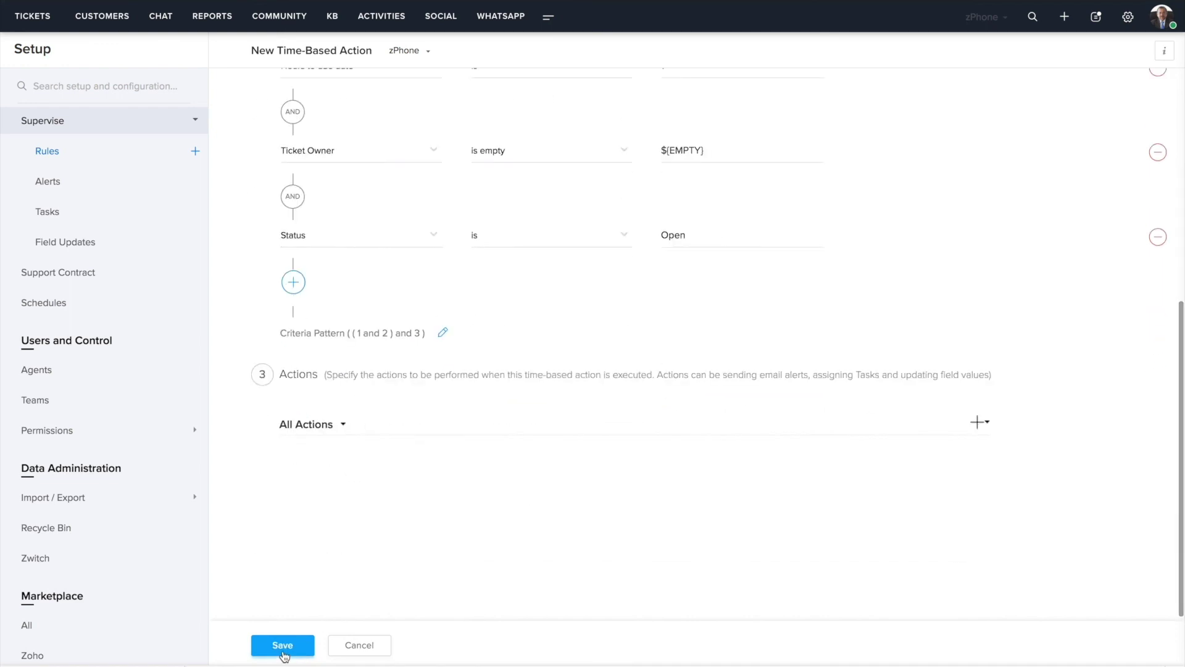
Step: Associate the existing Ticket Ownership field update assigning an agent, then save the rule
click(977, 424)
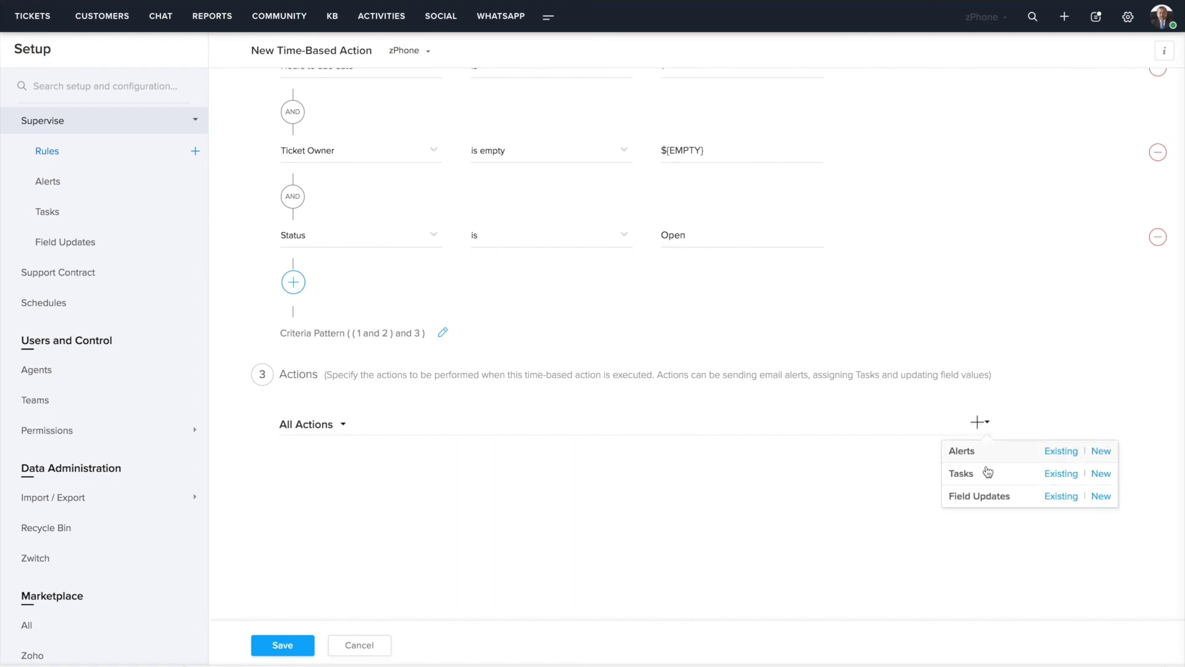
click(1058, 497)
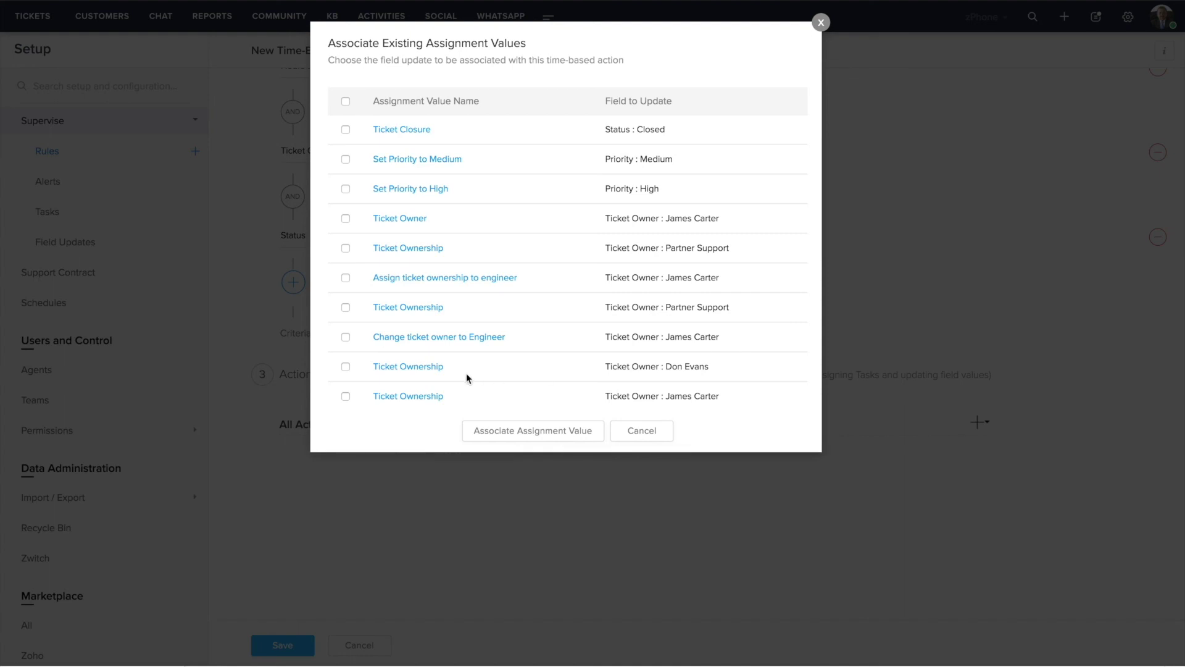
click(345, 367)
click(526, 432)
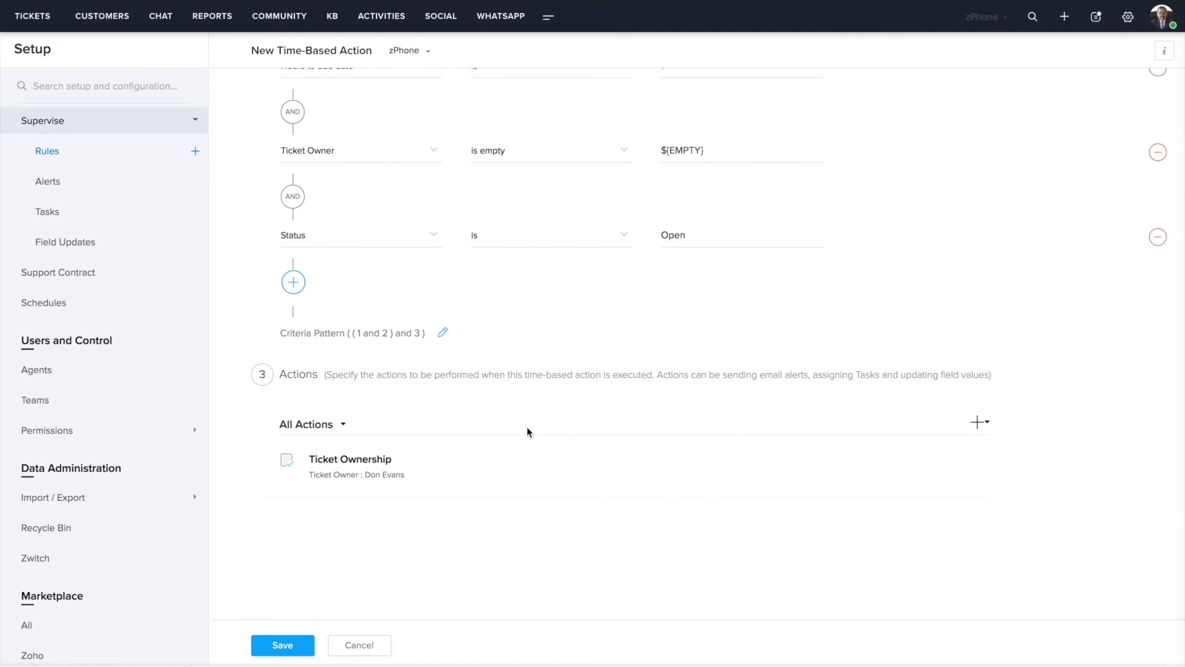
click(290, 644)
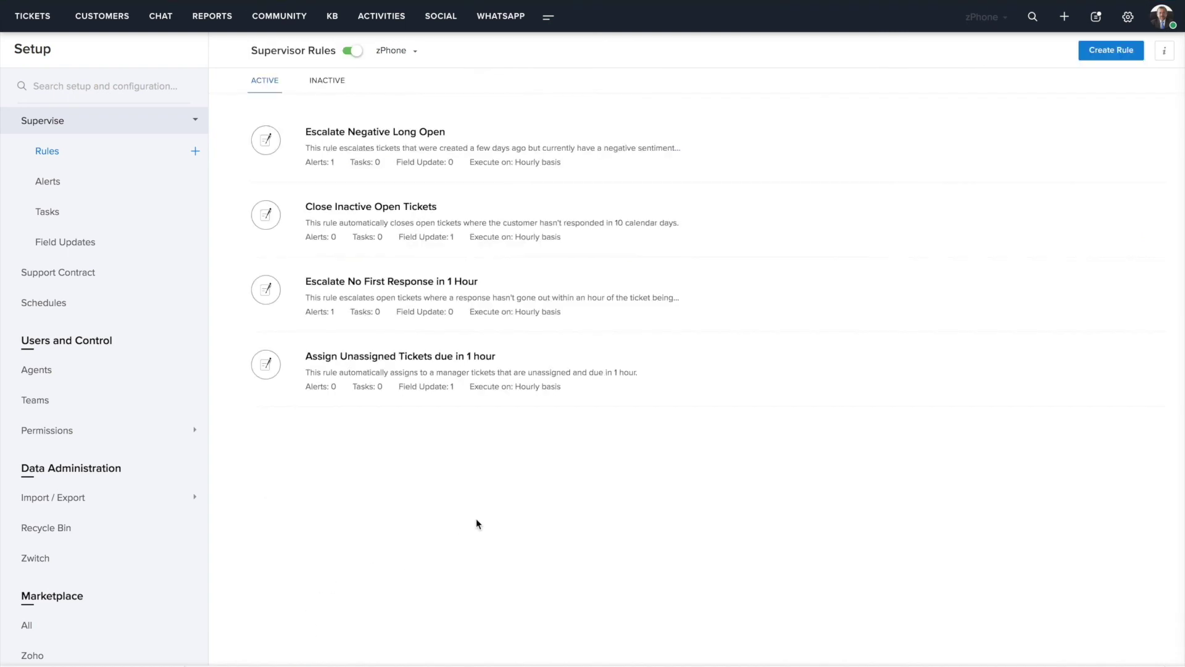